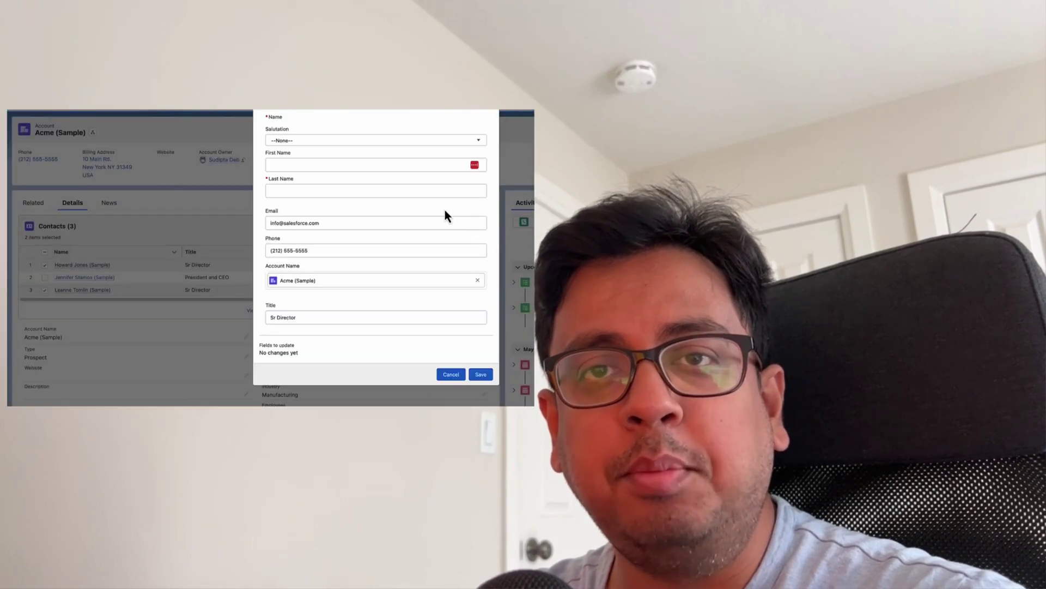
Step: Enter 'Associate Director' as the title for the selected contacts and save it
click(306, 318)
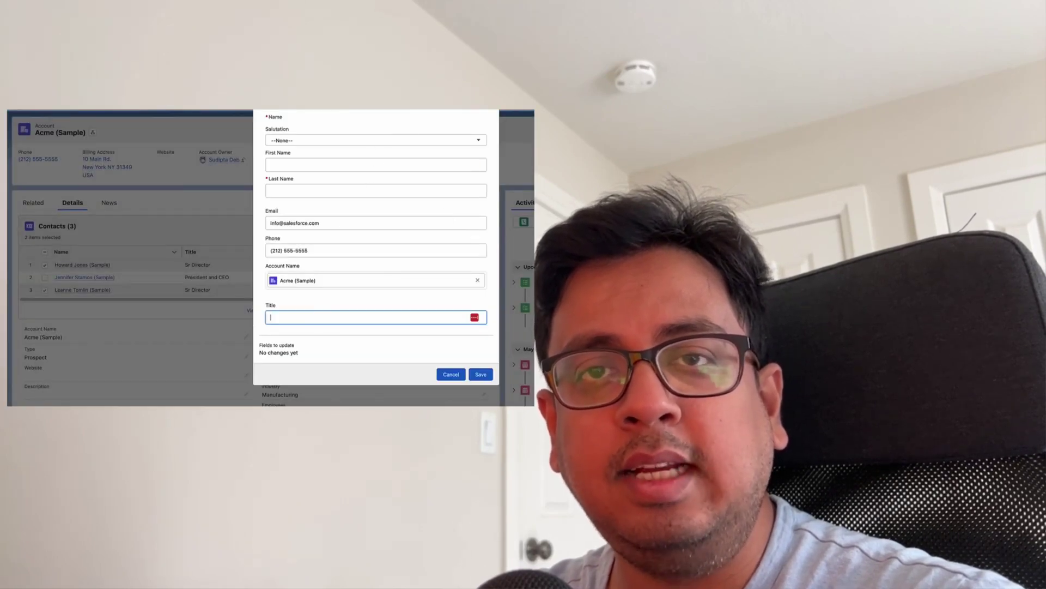
text(Associate Director)
click(481, 374)
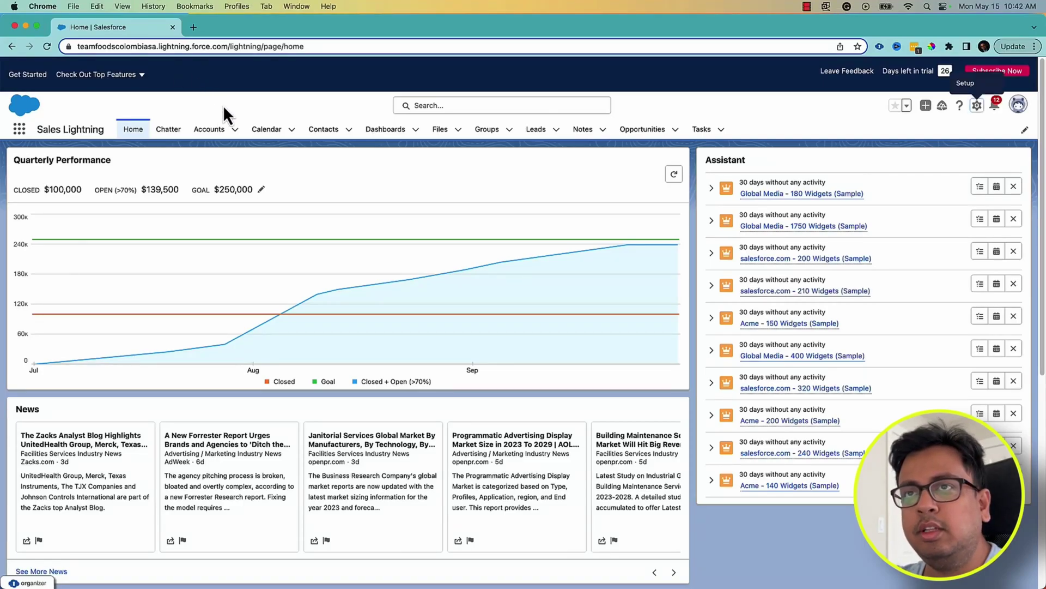
Step: Open the Acme (Sample) account's Details tab and launch Edit Page from the gear menu
click(208, 131)
click(104, 238)
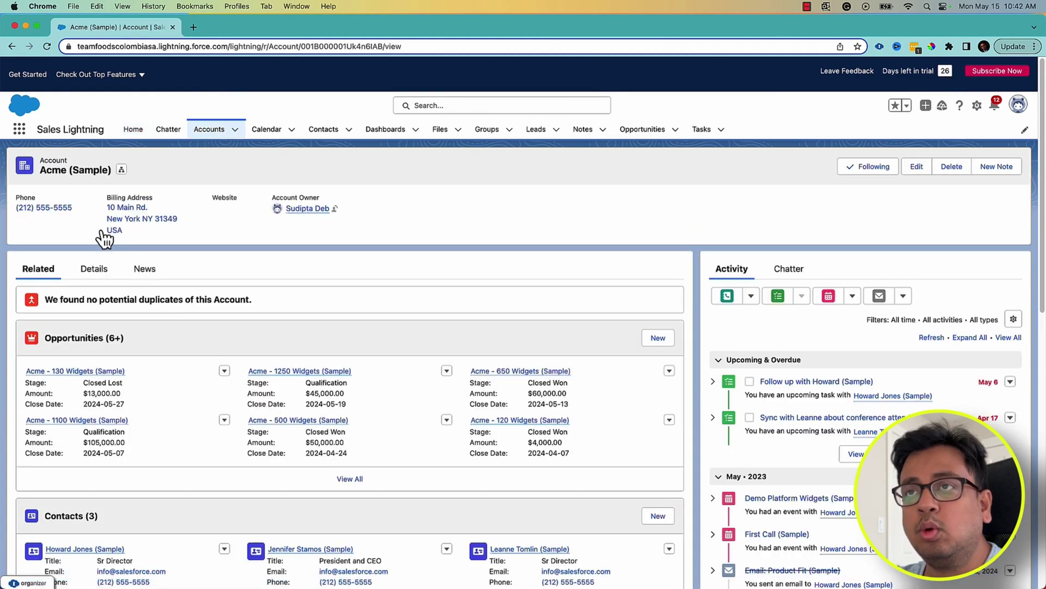
click(106, 278)
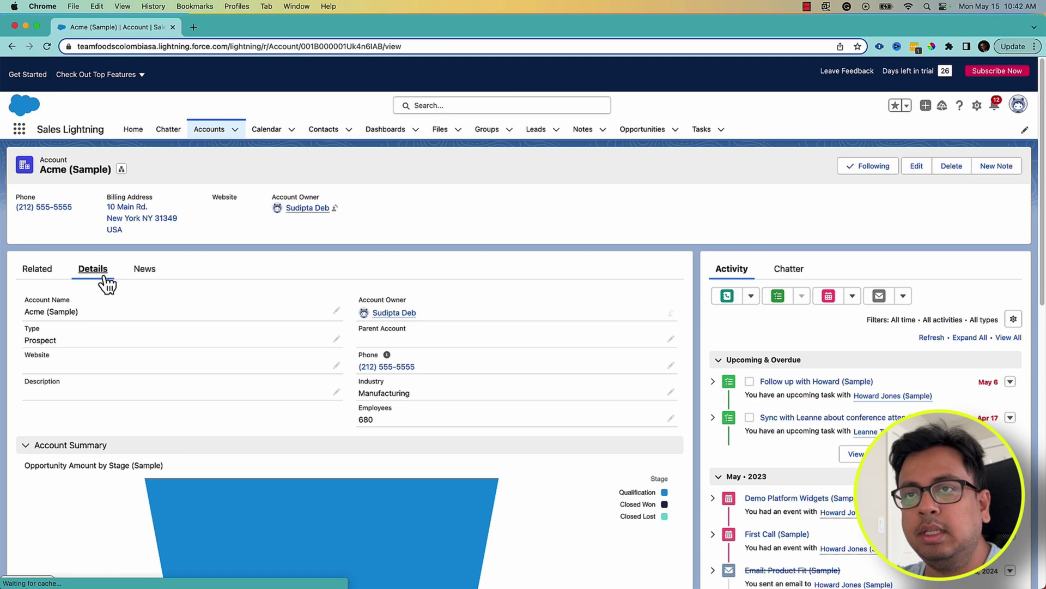
click(977, 106)
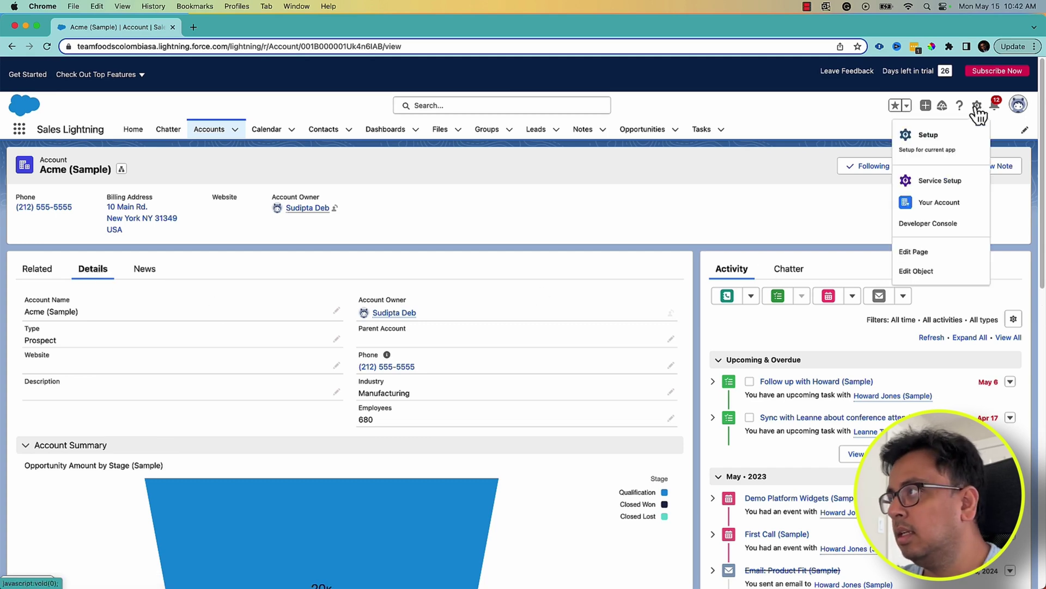
click(927, 252)
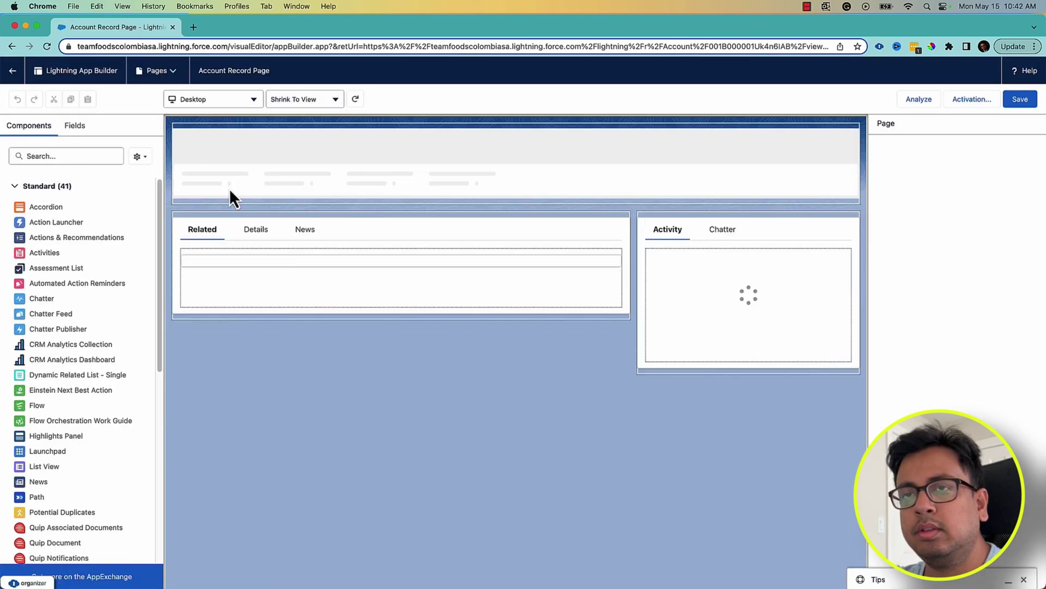
Step: Search components for 'related' and drop a Dynamic Related List - Single into the Details tab
click(260, 253)
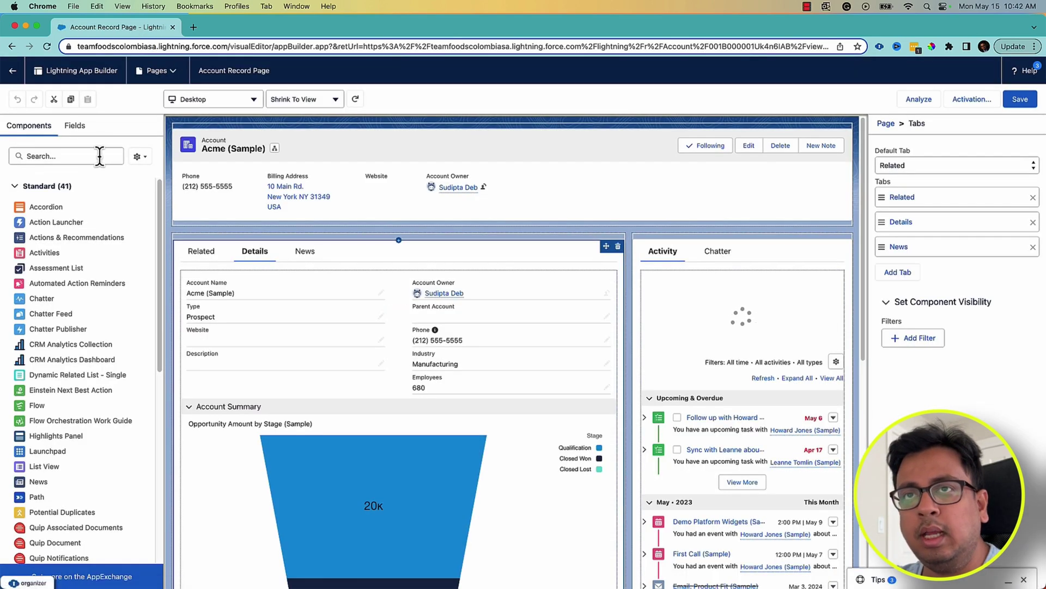
click(100, 155)
text(related)
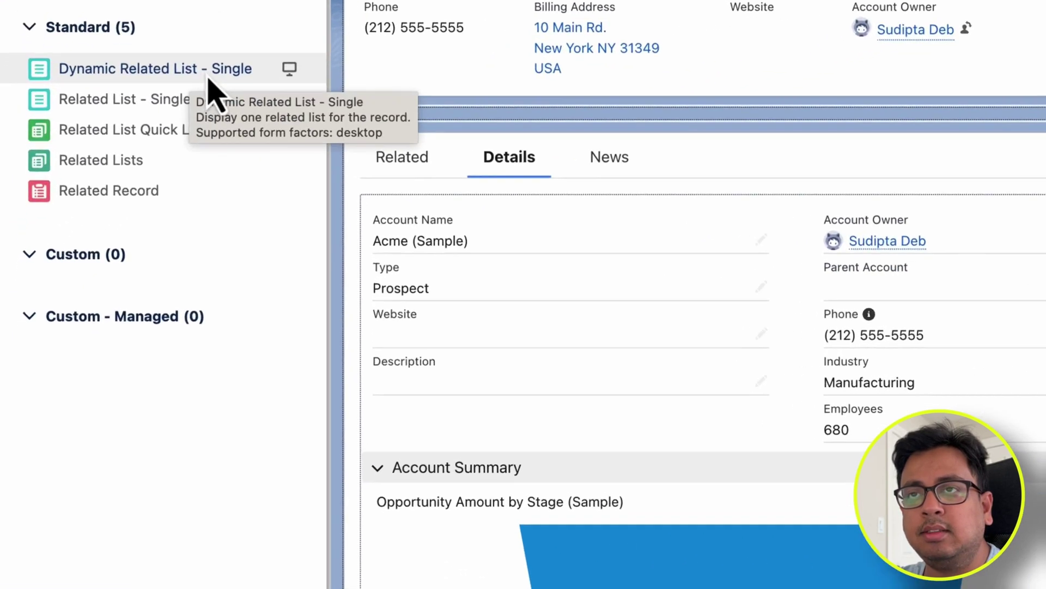
drag(89, 211, 220, 264)
drag(442, 185, 489, 218)
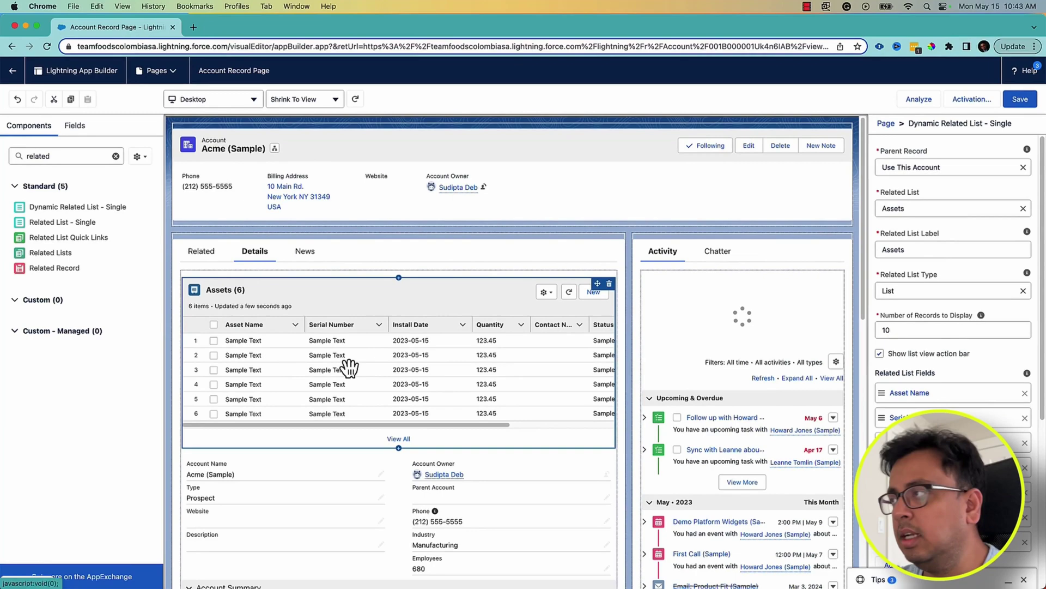
Step: Switch the new related list from Assets to Contacts and review its Name, Title, Email, Phone fields
click(1024, 208)
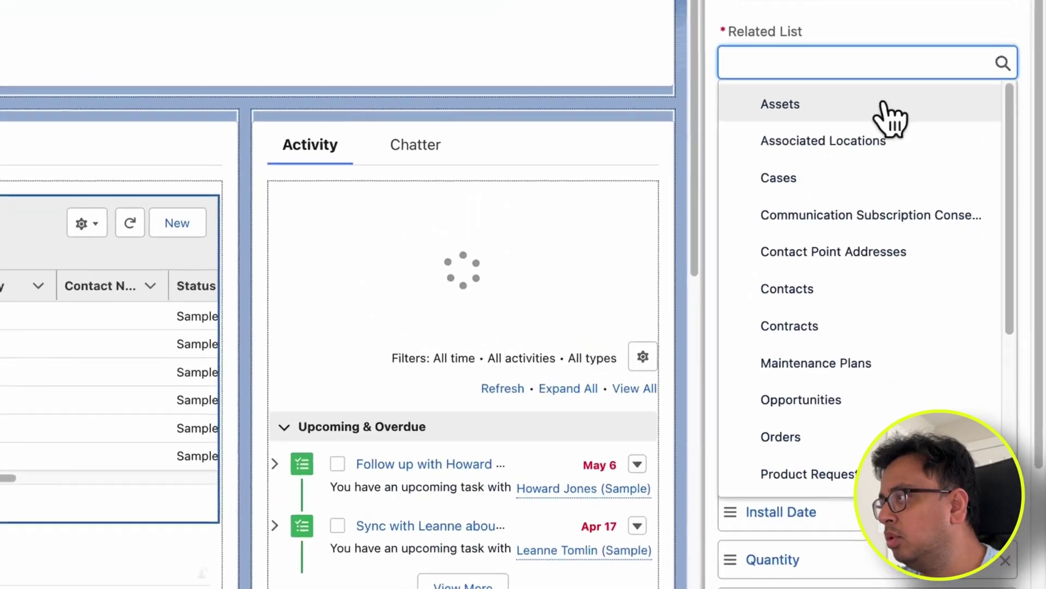
click(796, 284)
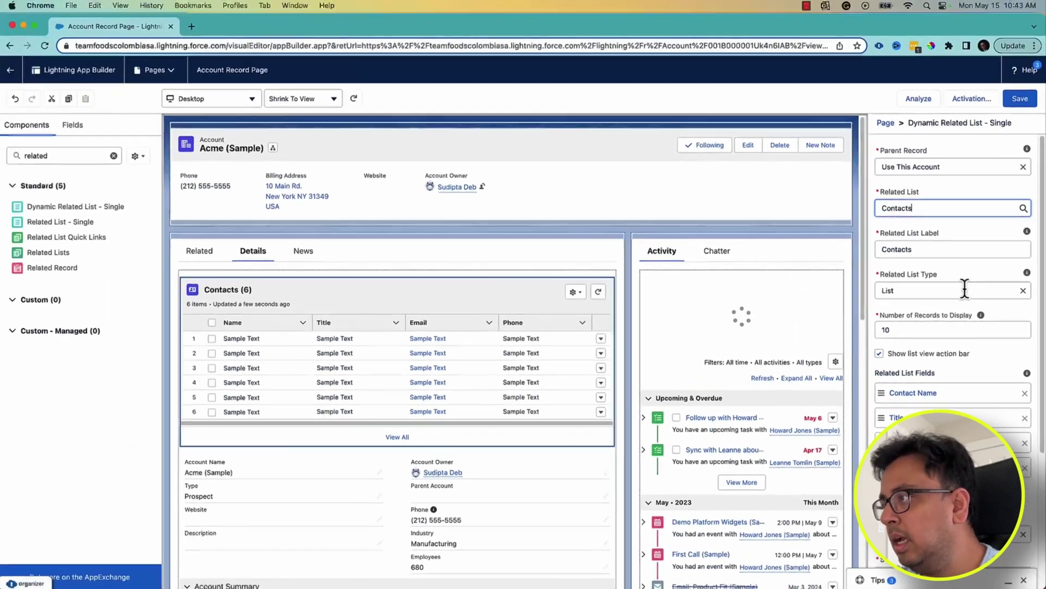
scroll(967, 328, down, 1)
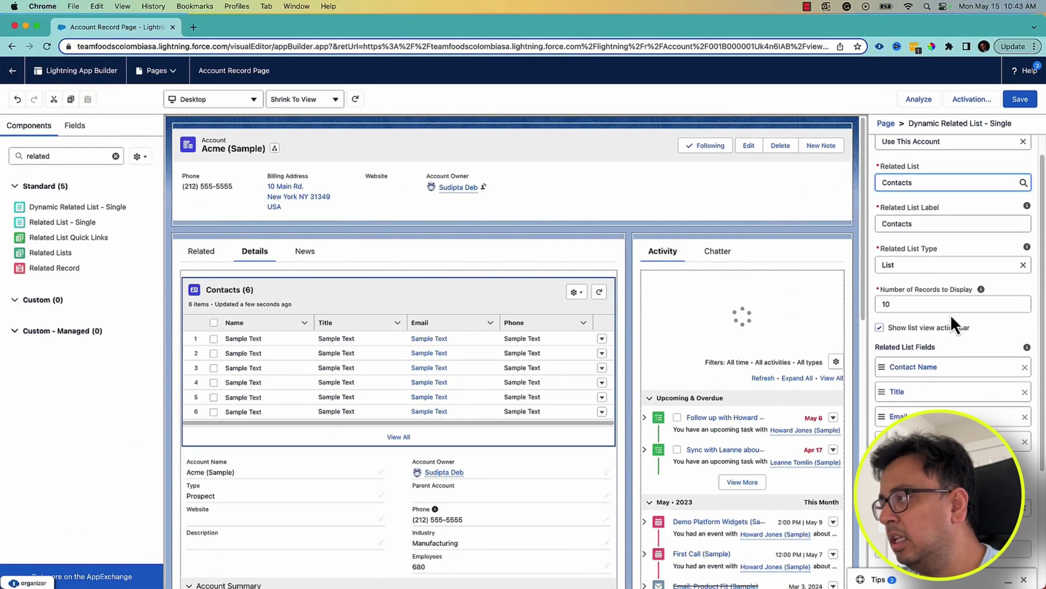
scroll(952, 319, down, 4)
scroll(966, 319, down, 1)
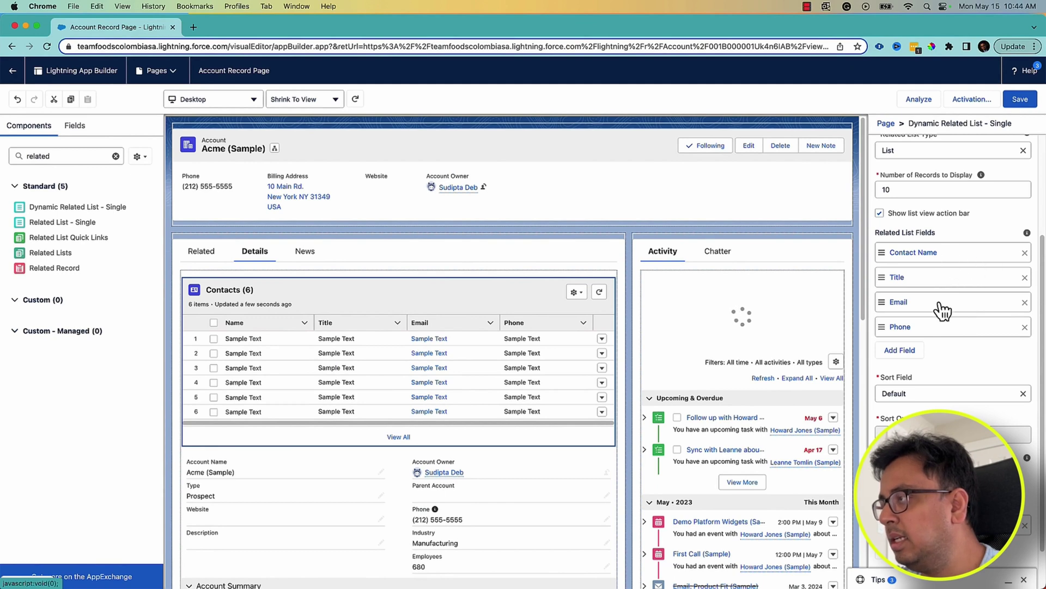
scroll(957, 344, down, 2)
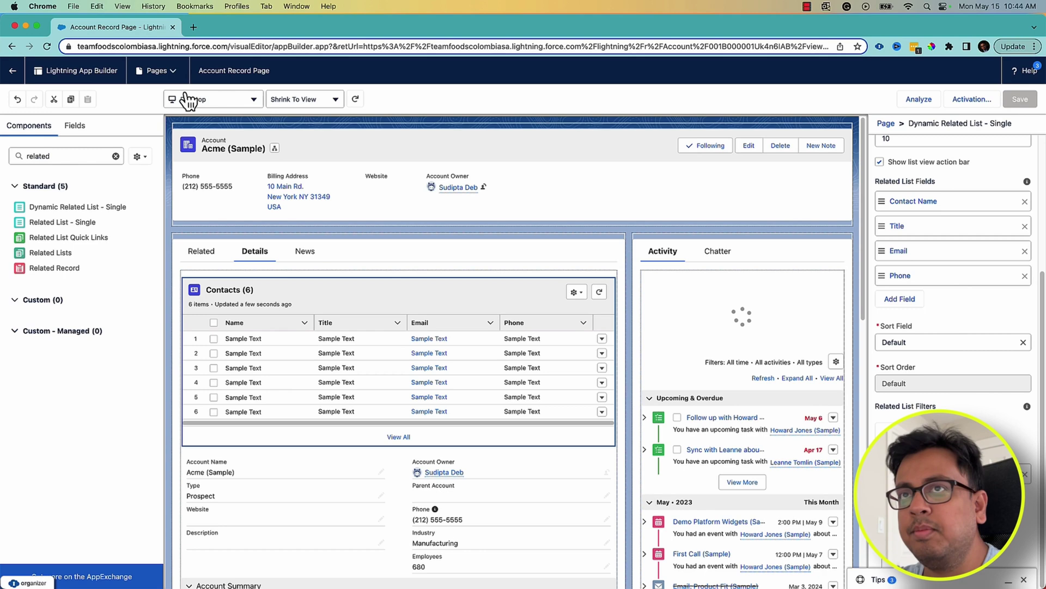
Step: Return to the Acme (Sample) record's Details tab and select the first and third contacts
click(18, 77)
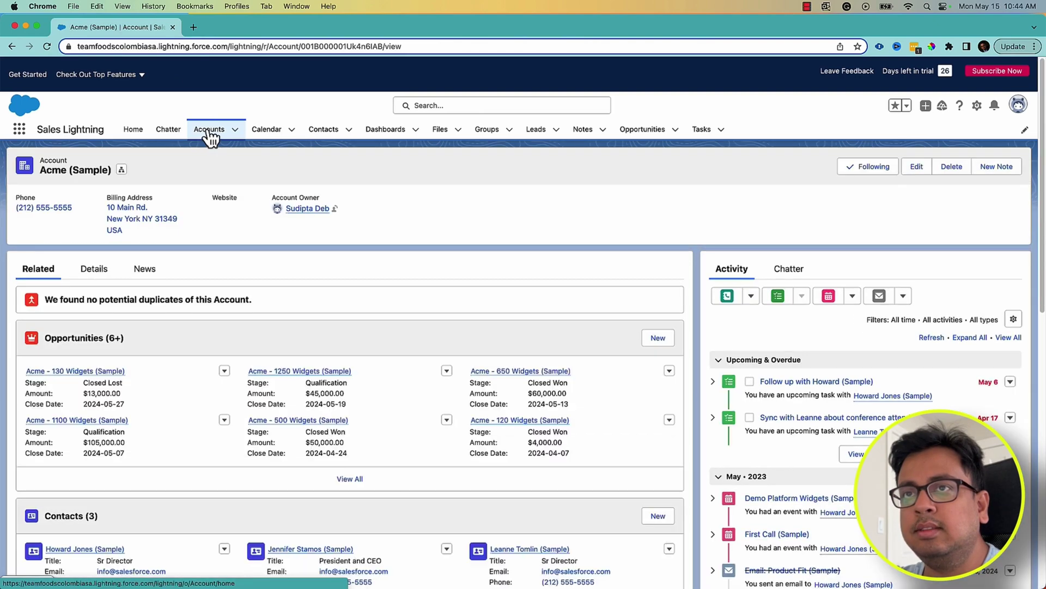
click(100, 268)
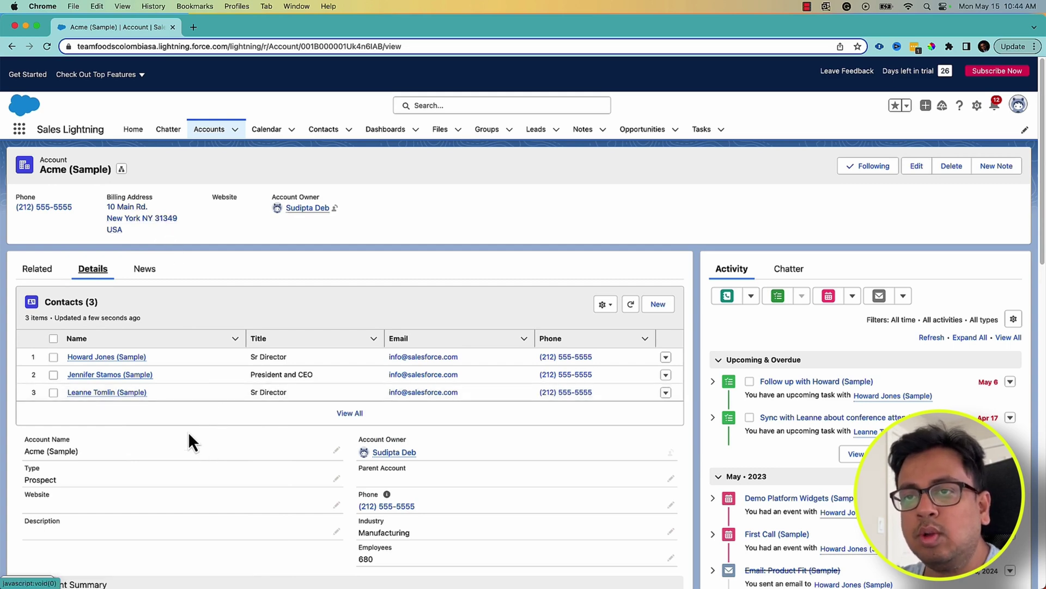
click(53, 357)
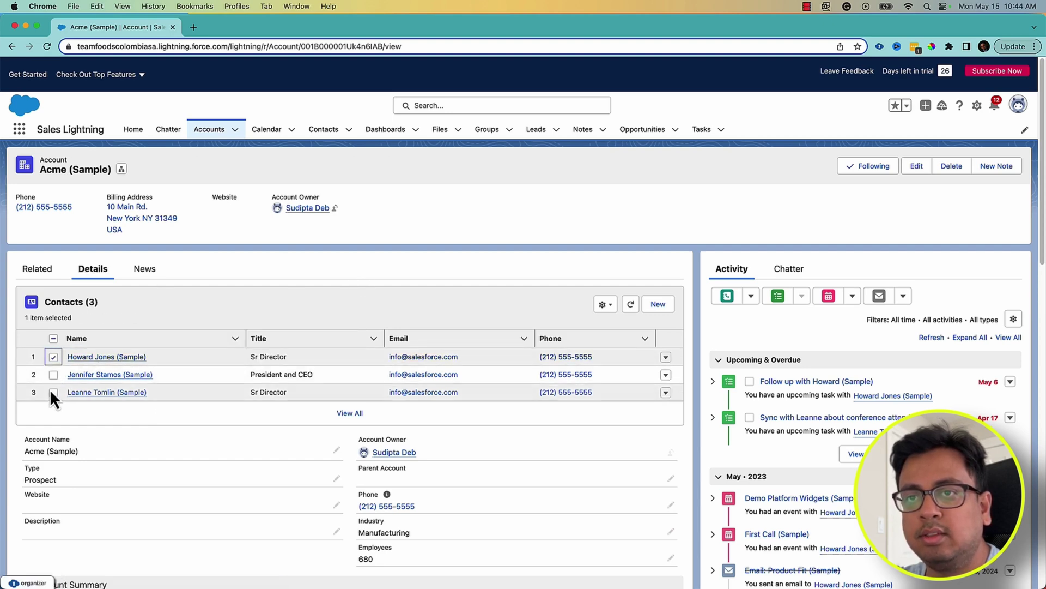
click(53, 392)
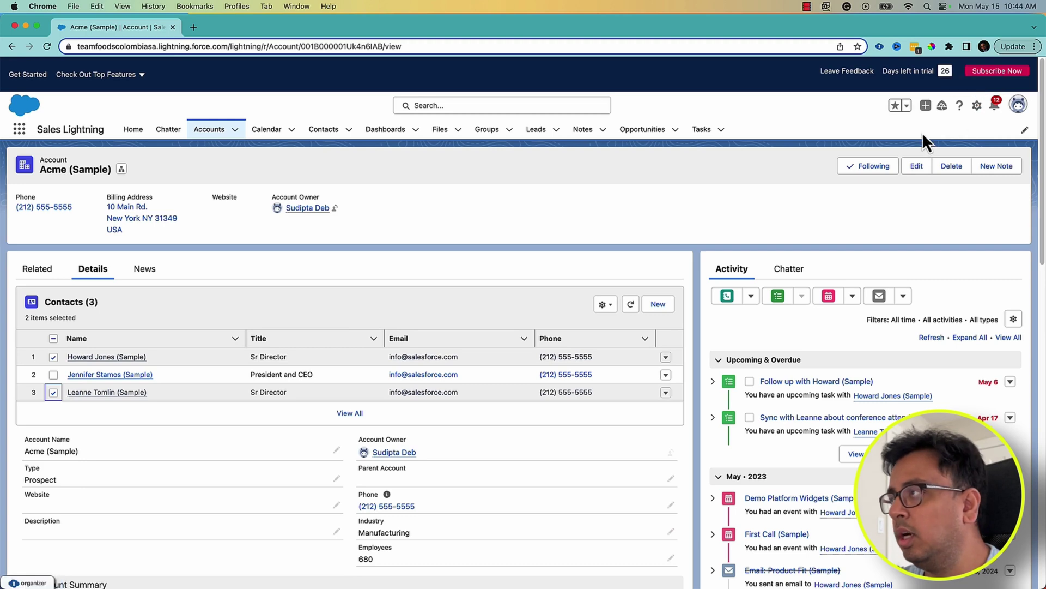
Step: Open Setup in a new tab and reach the Contact object's Buttons, Links, and Actions list
click(977, 106)
click(956, 144)
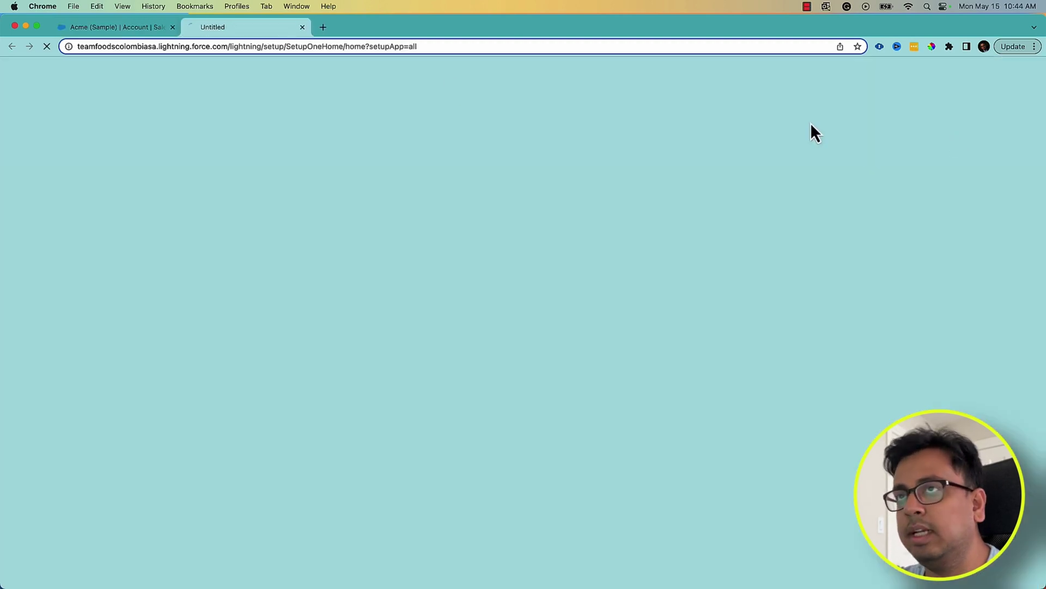
click(137, 32)
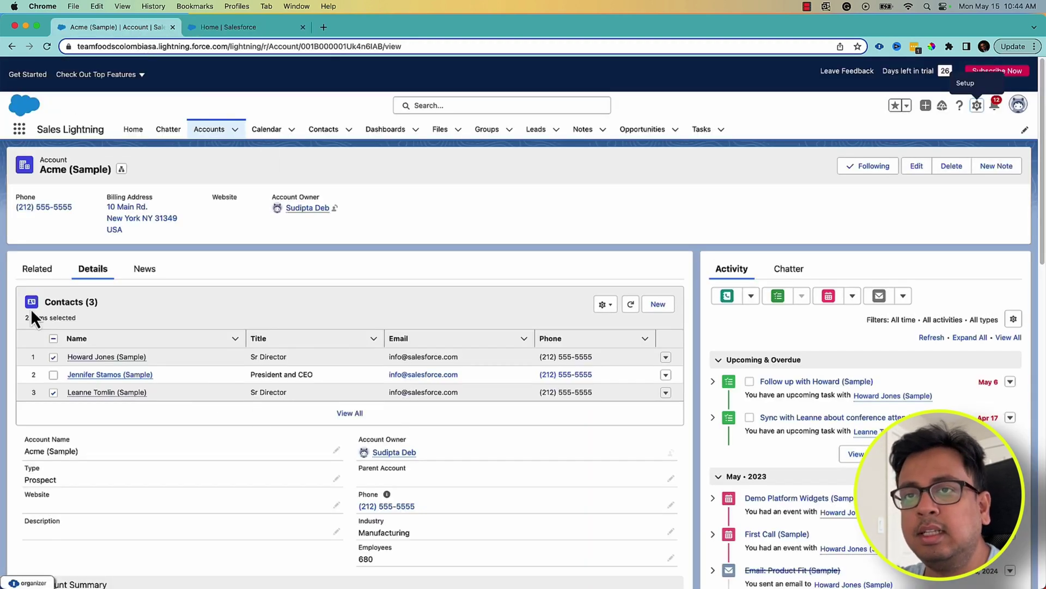
click(259, 30)
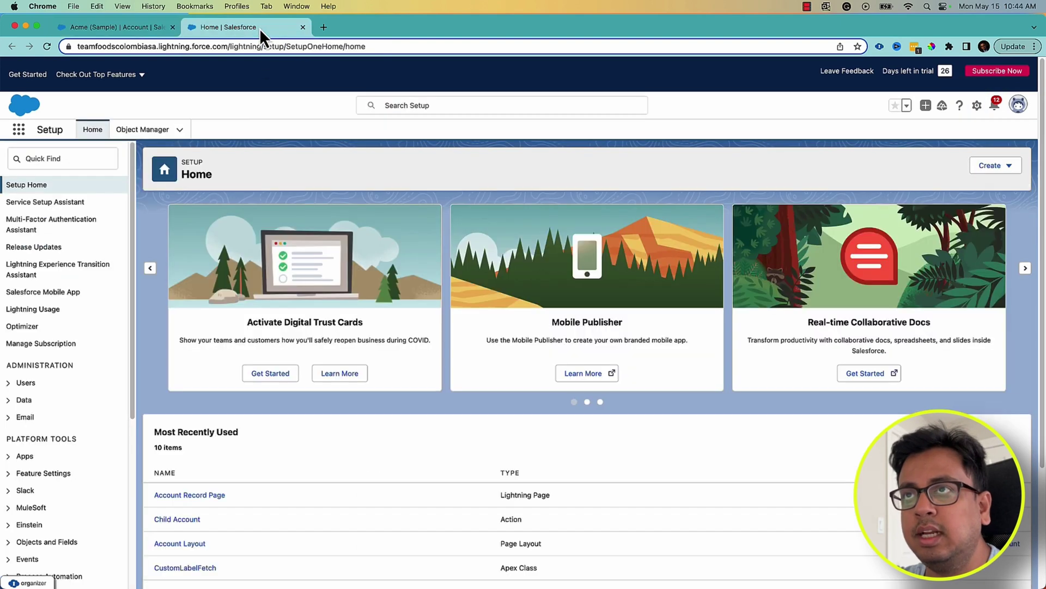
click(146, 136)
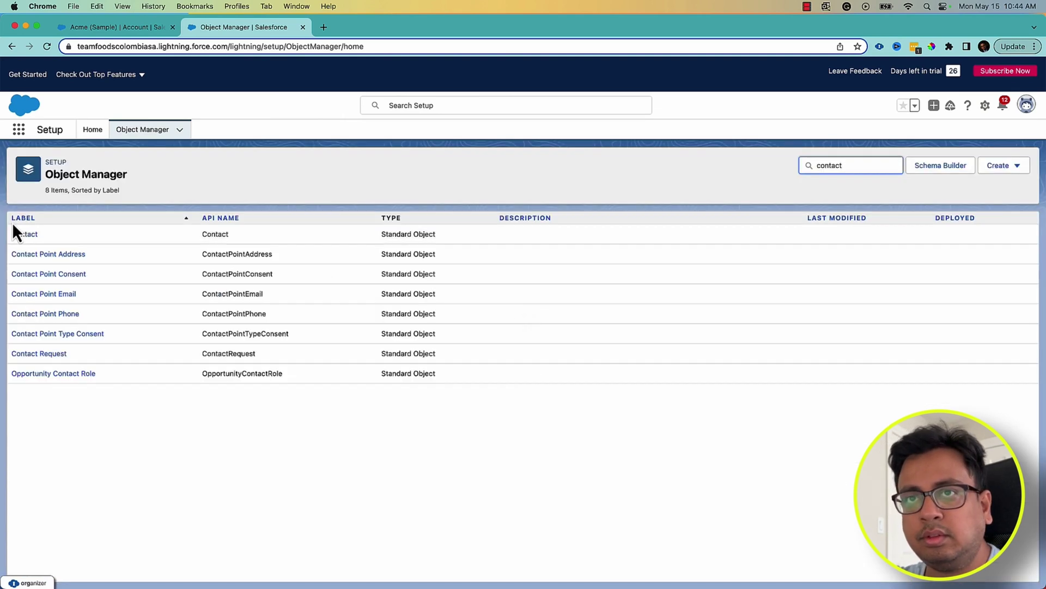
click(16, 234)
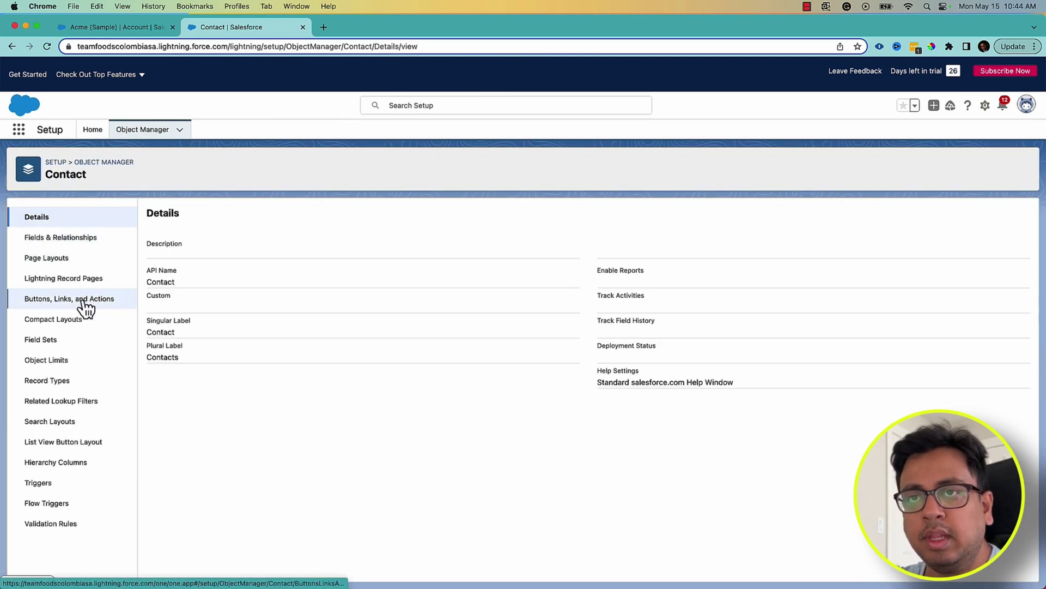
click(61, 299)
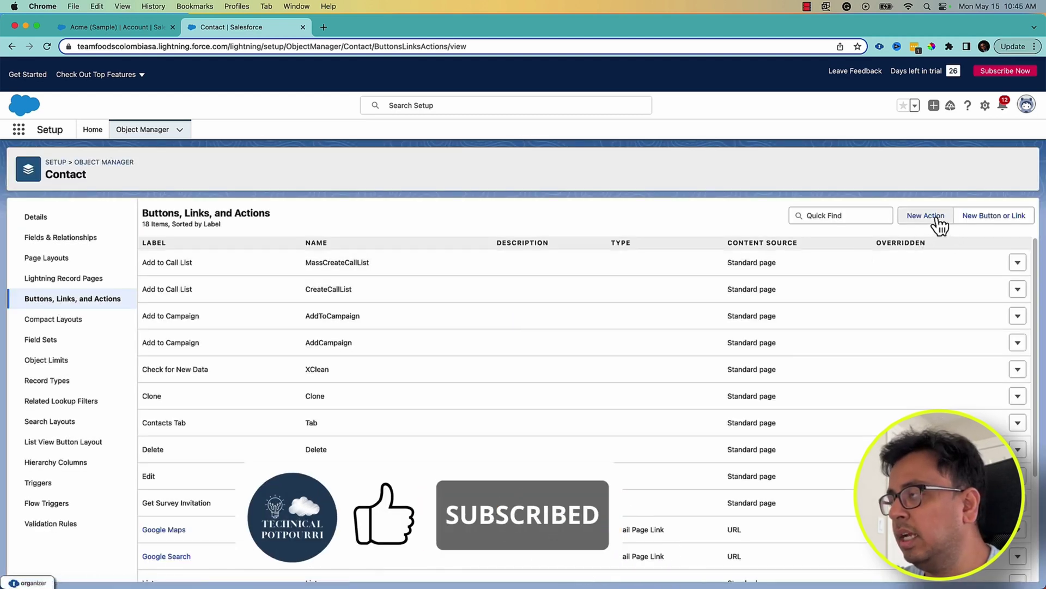
Step: Start a new Contact action of type Update a Record, leaving standard label type as --None--
click(926, 215)
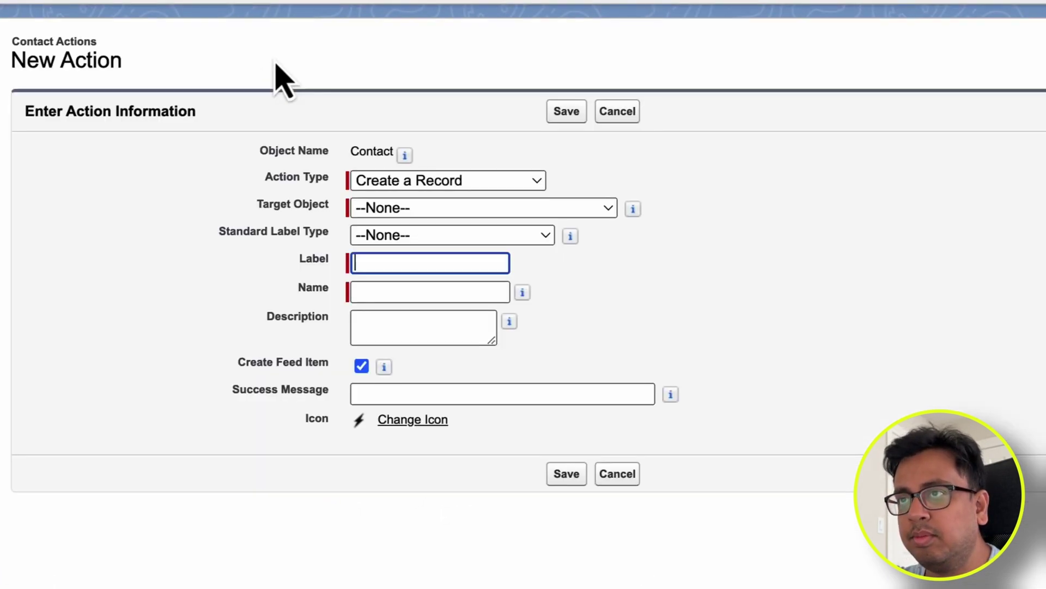
click(448, 183)
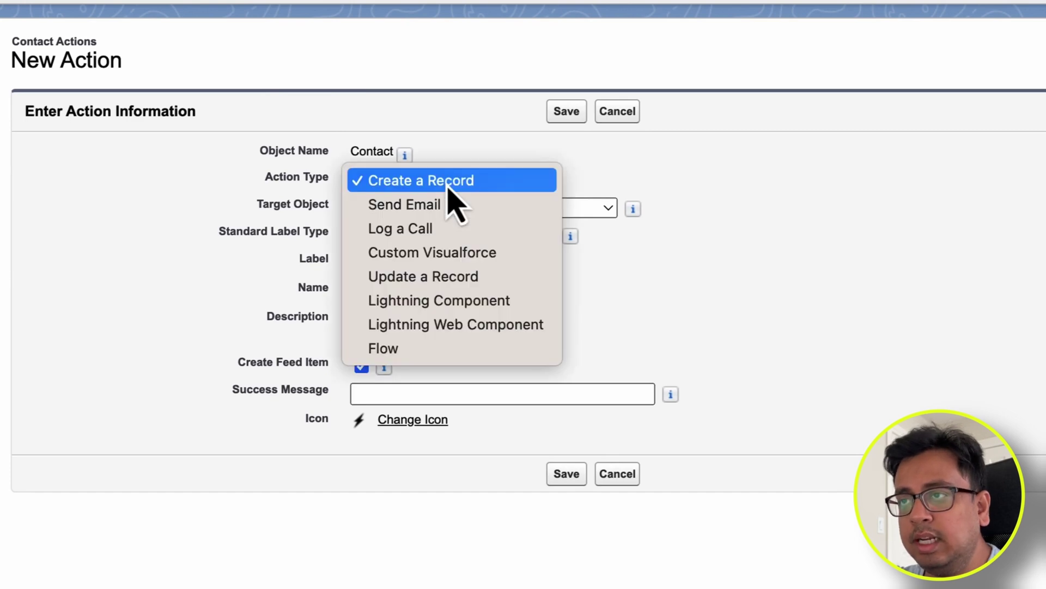
click(445, 275)
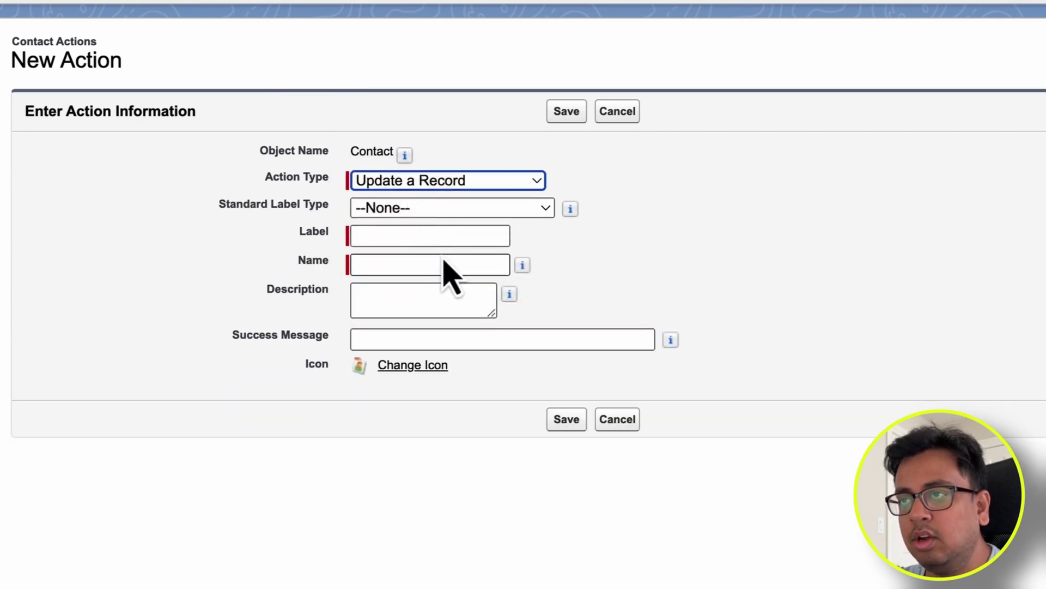
click(429, 209)
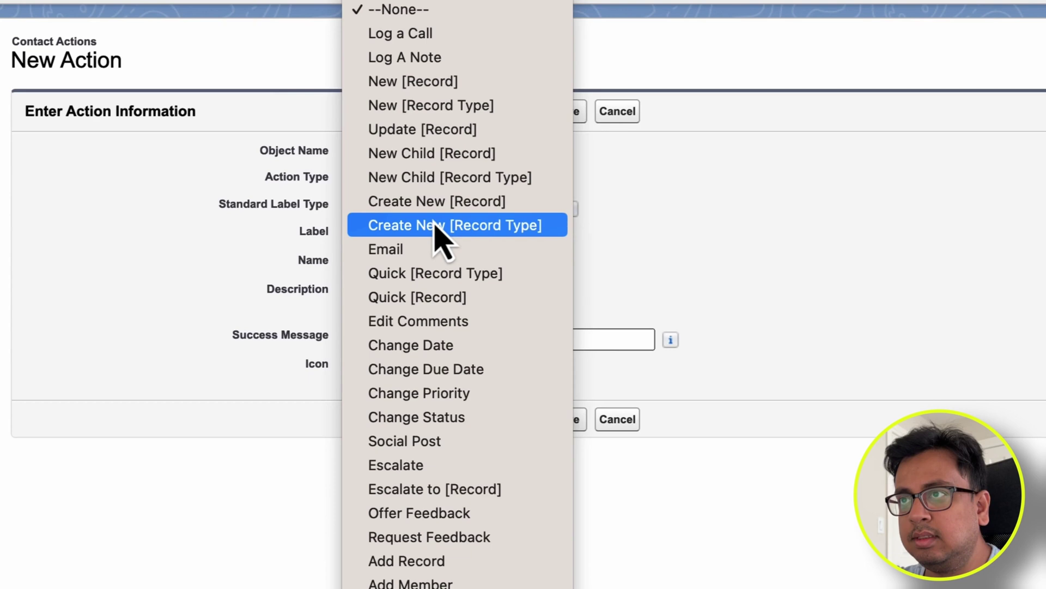
click(463, 12)
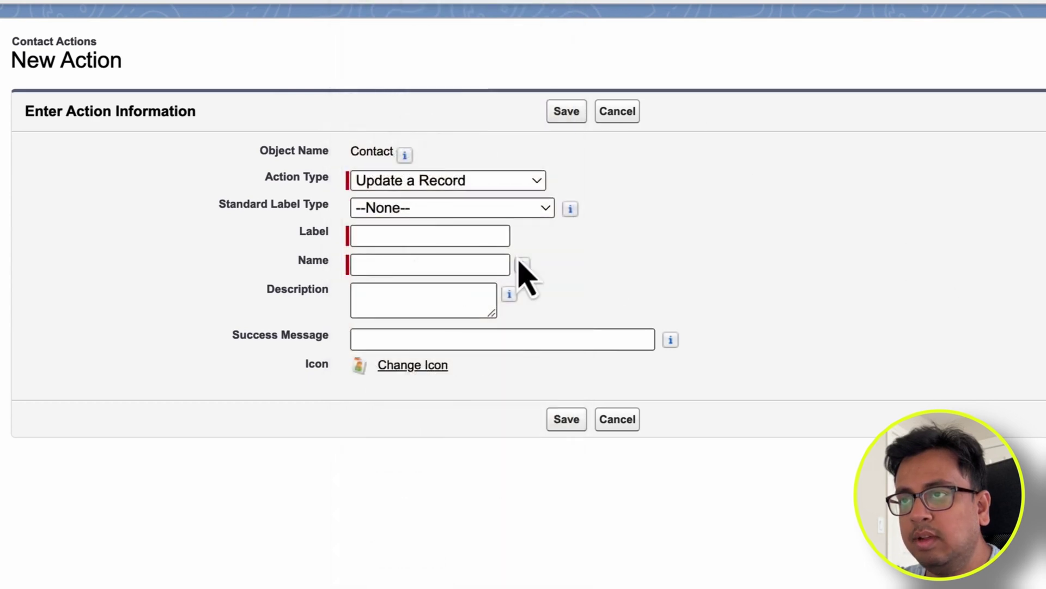
Step: Label the action 'Update Contact Title', auto-fill its name Update_Contact_Title, and save
click(425, 238)
text(Updat)
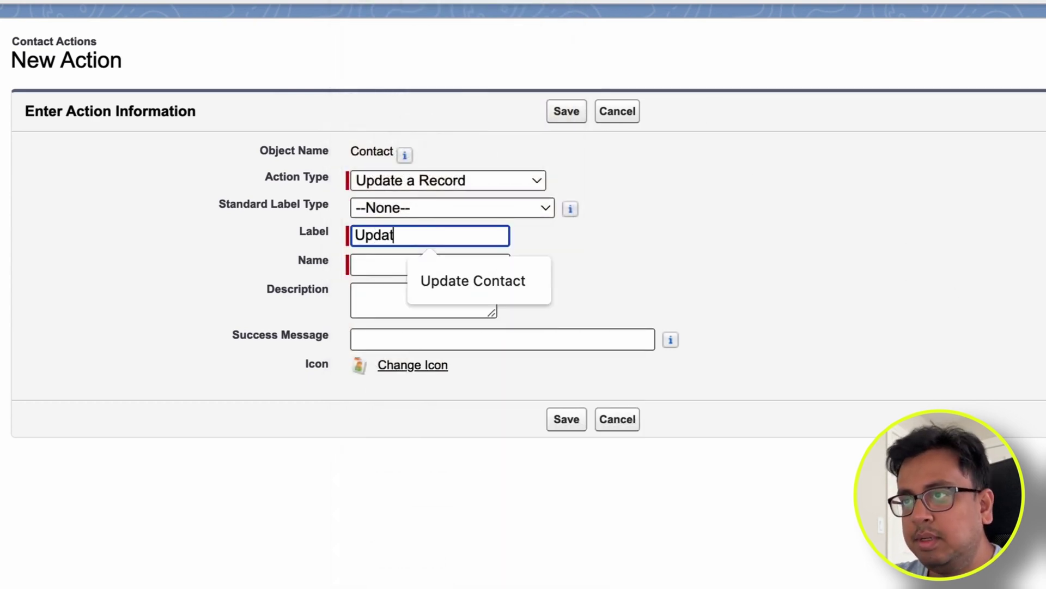
text(e Conyact)
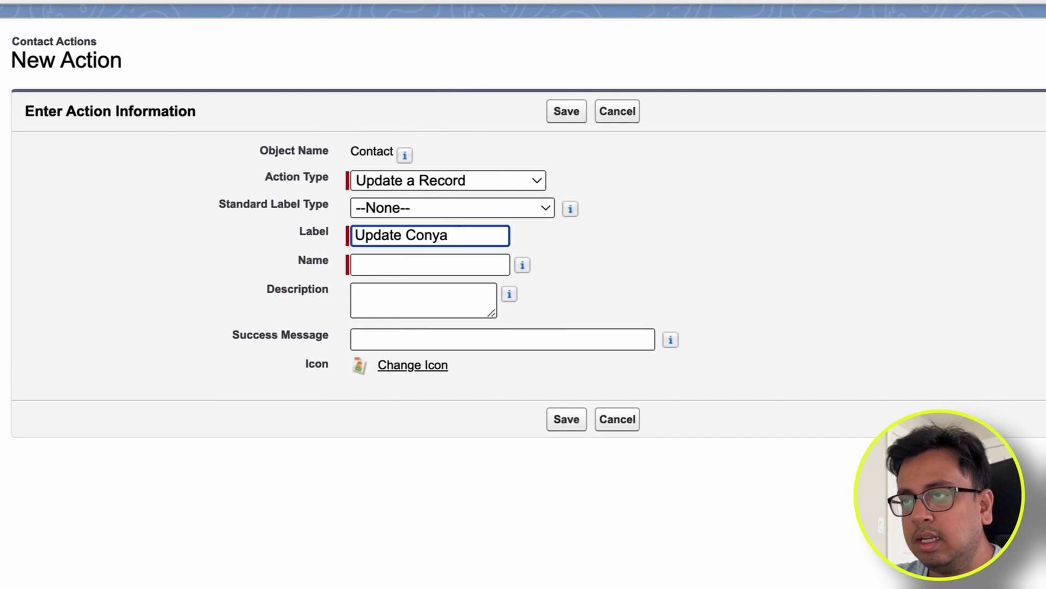
key(BackSpace)
key(BackSpace)
text(tact Title)
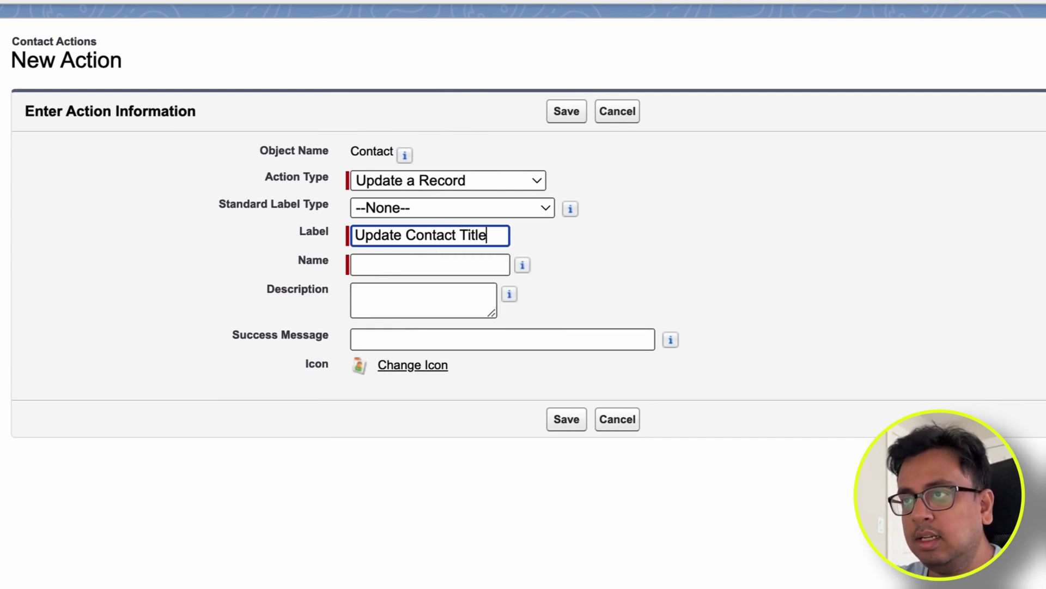
key(Tab)
click(566, 420)
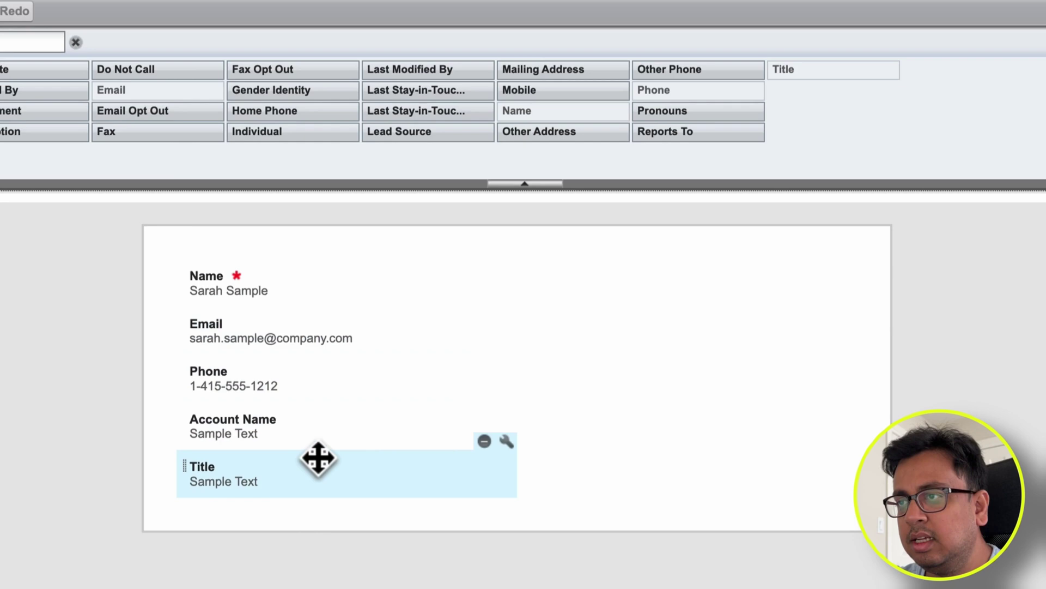
Step: Make Email, Phone and Account Name read-only, keep Title editable, and save the action layout
click(507, 298)
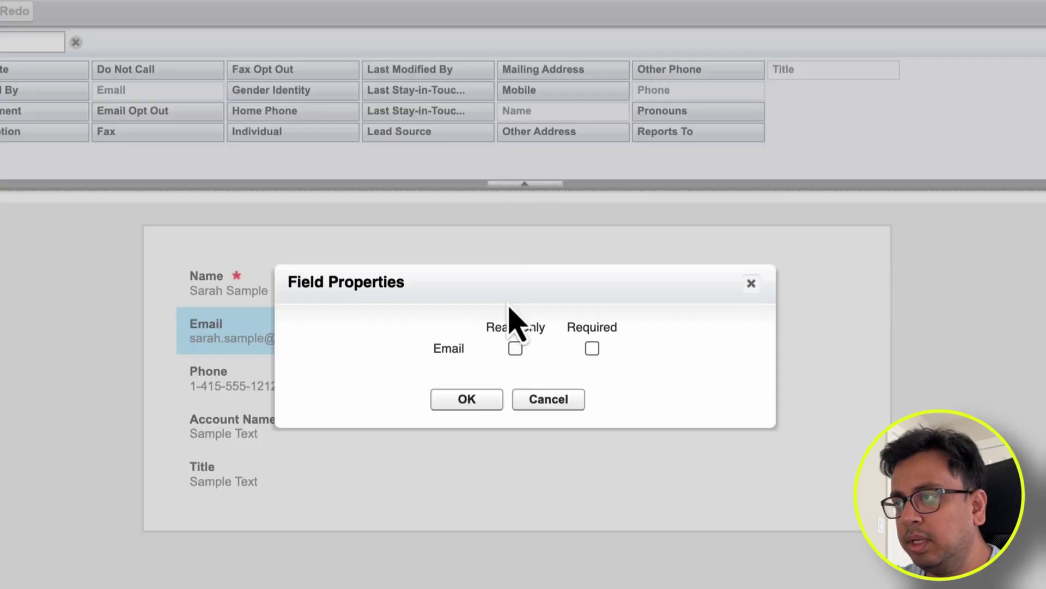
click(467, 400)
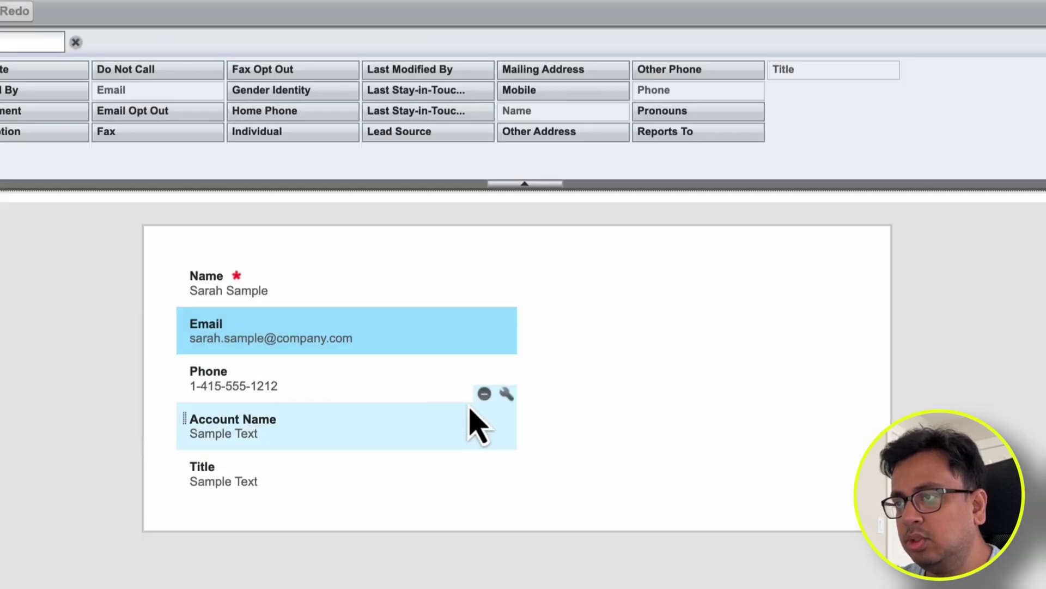
click(506, 347)
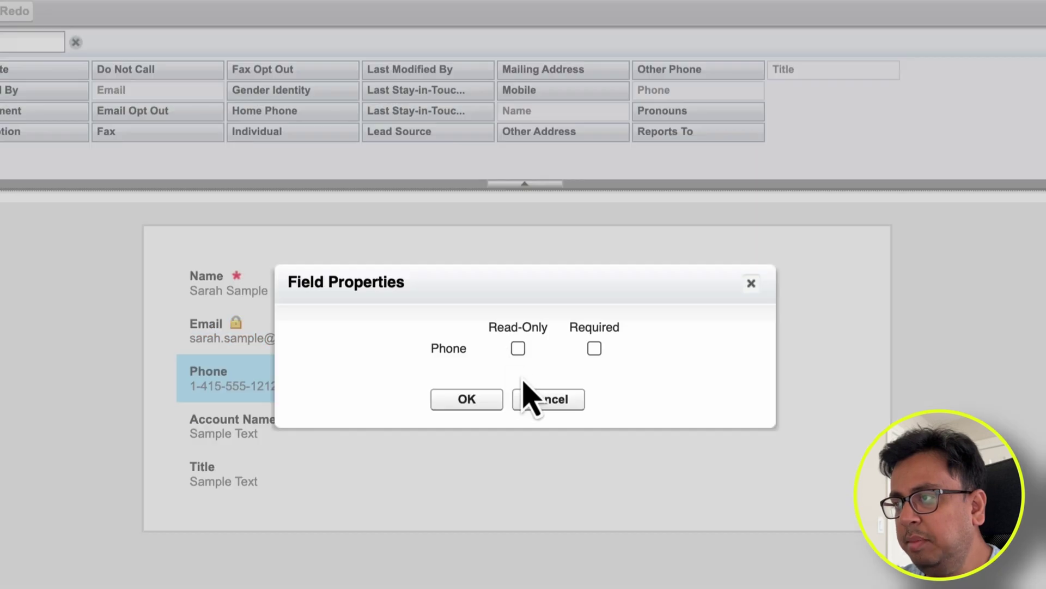
click(518, 349)
click(479, 404)
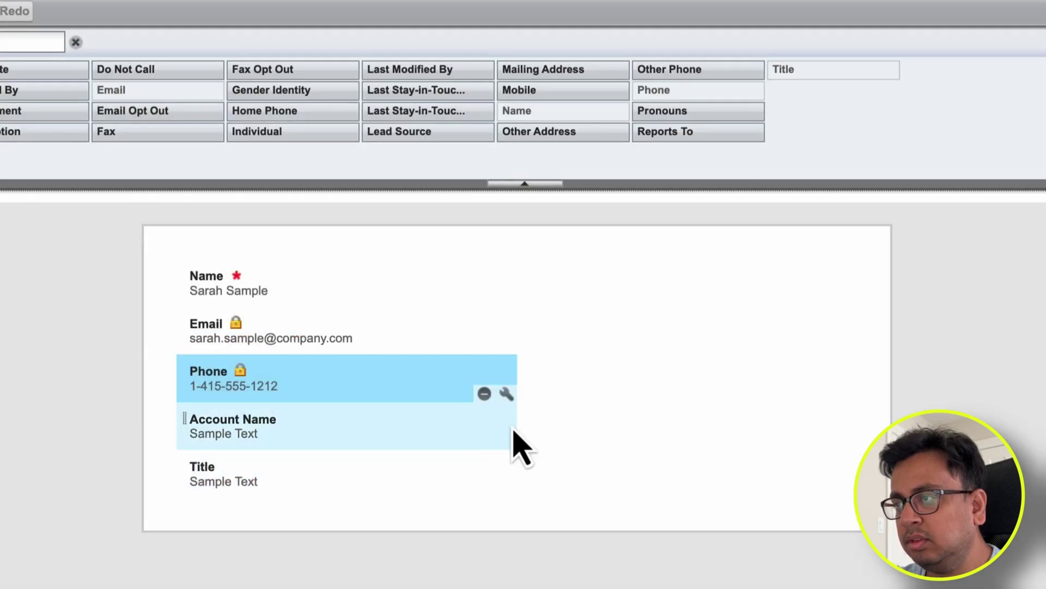
click(503, 393)
click(467, 399)
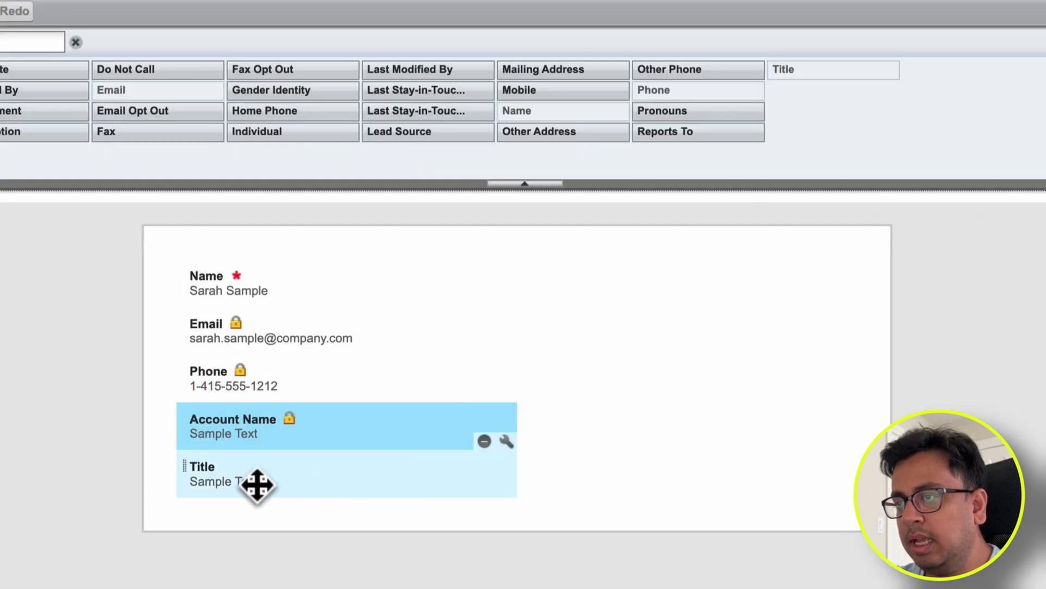
click(505, 439)
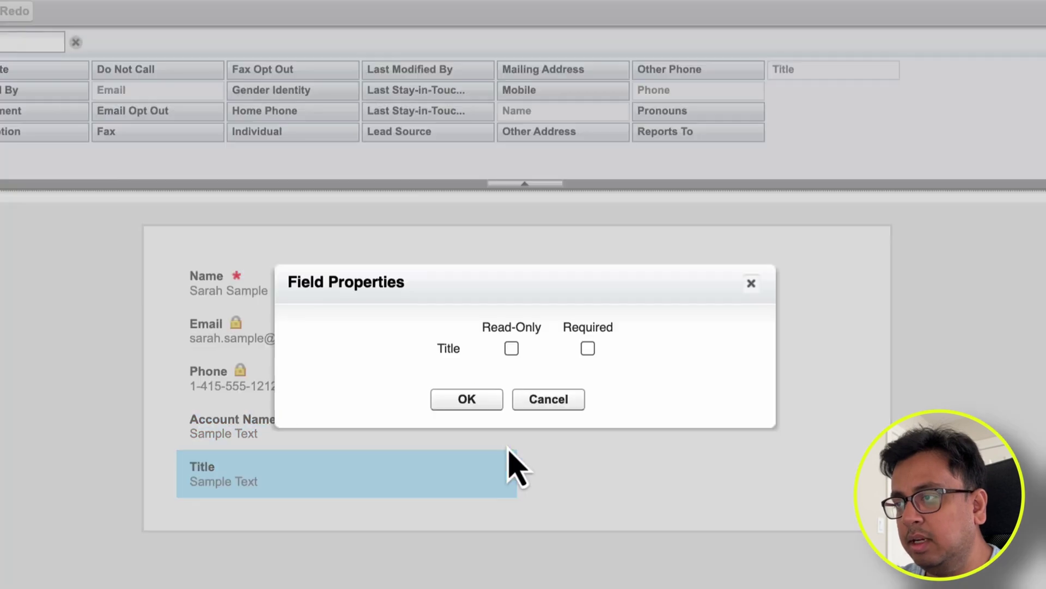
click(547, 404)
click(158, 221)
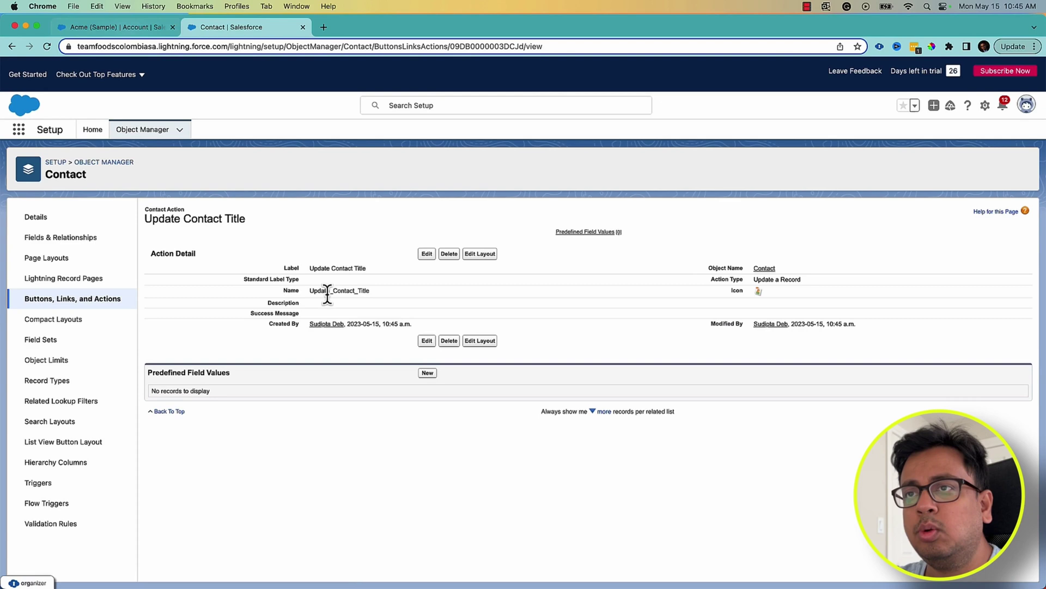
Step: Return to the Acme (Sample) account tab and reopen its record page in Lightning App Builder
click(115, 27)
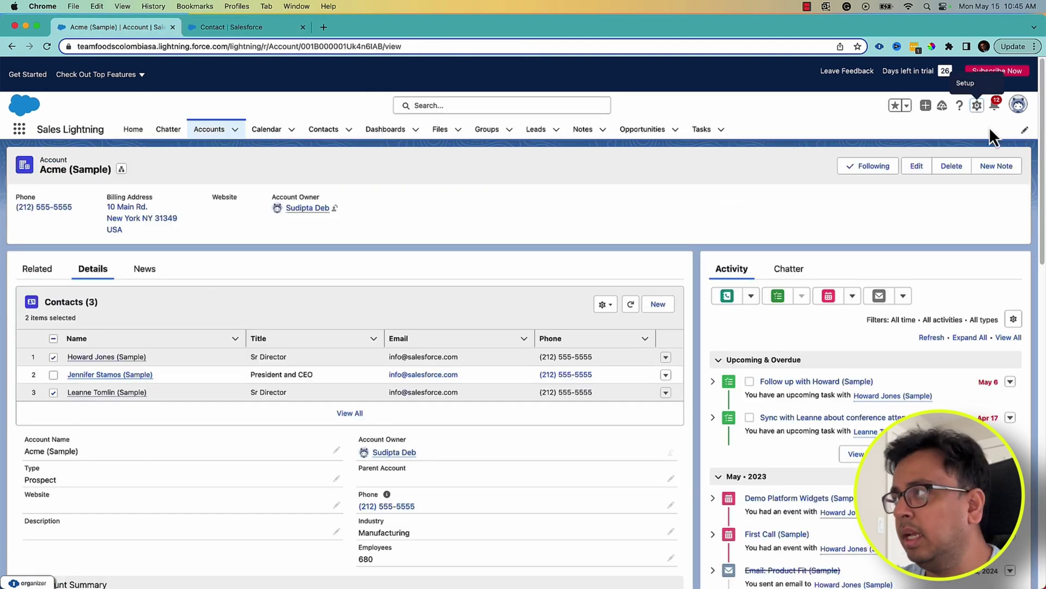
click(976, 105)
click(951, 255)
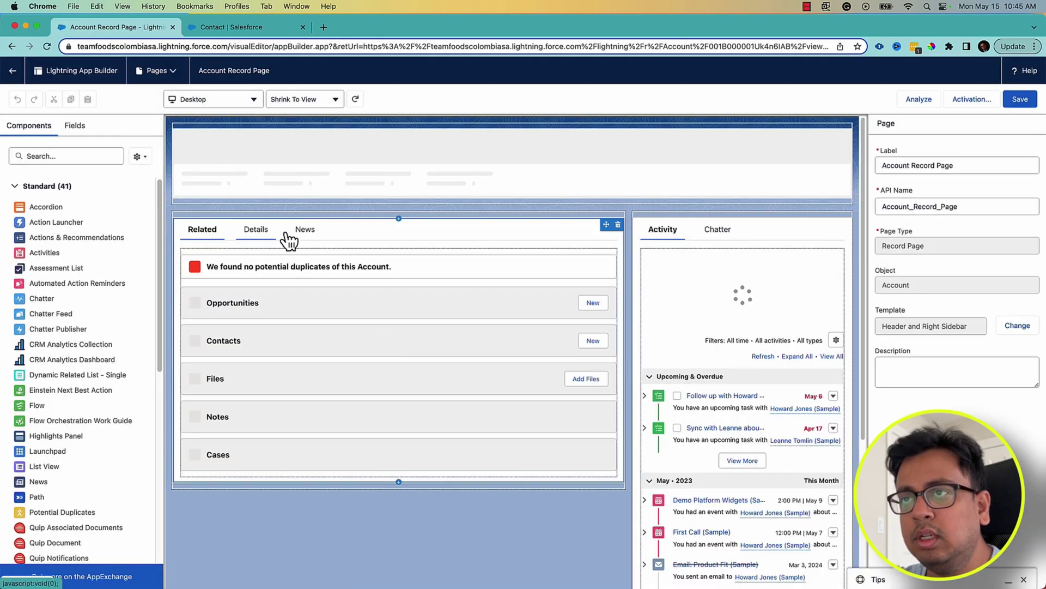
Step: Add Update Contact Title as an action on the Contacts related list, then reload the account page
click(259, 230)
click(308, 322)
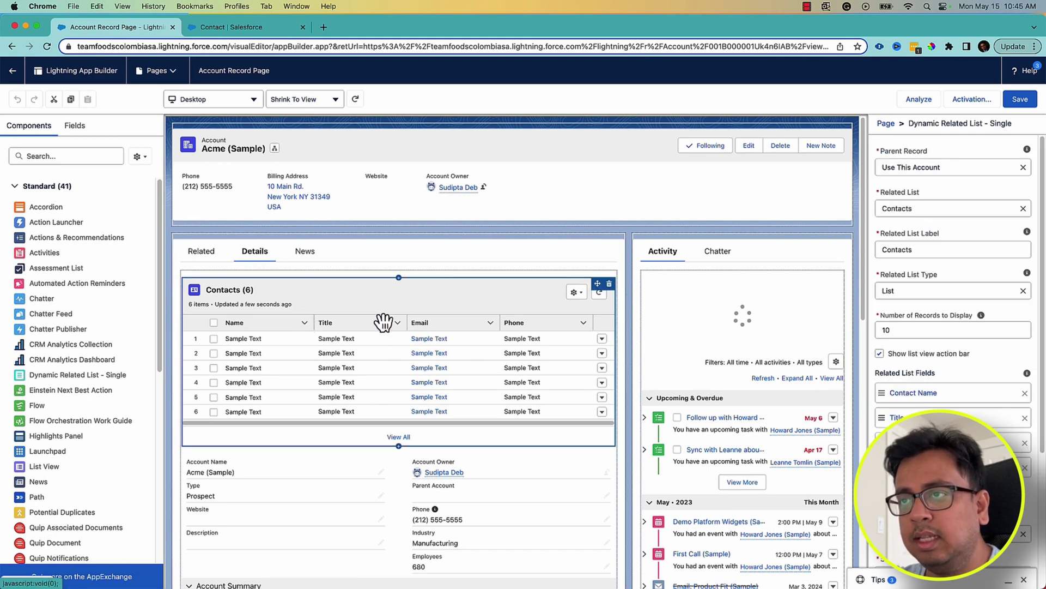
scroll(943, 369, down, 4)
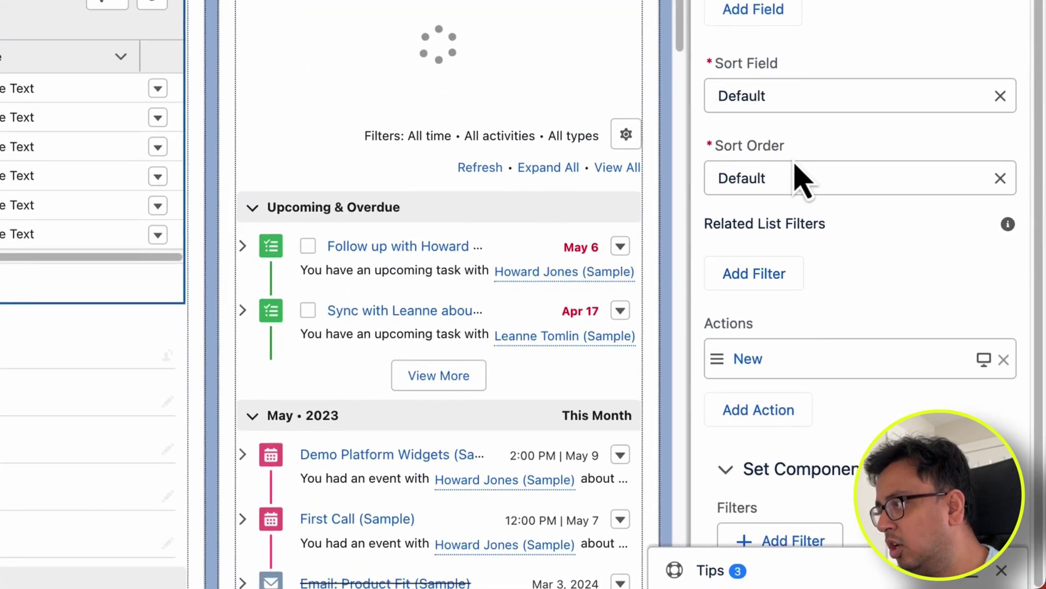
click(788, 416)
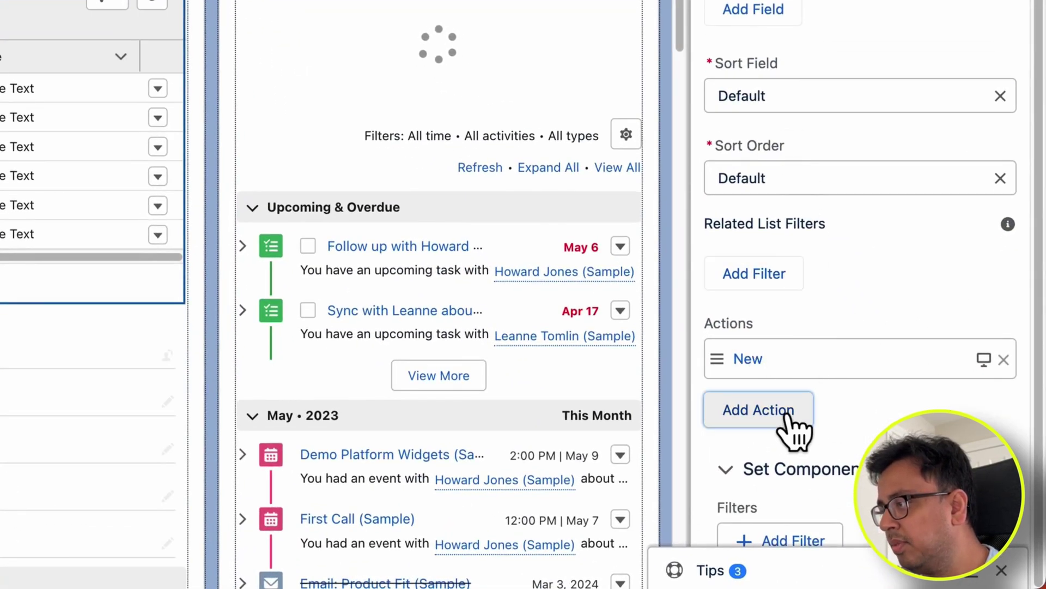
click(449, 395)
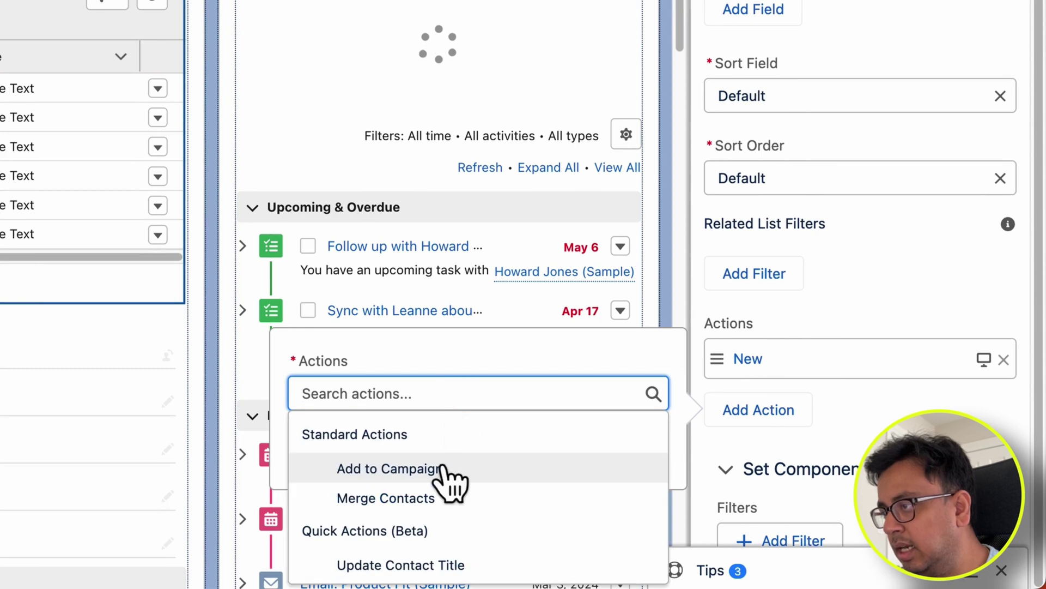
click(399, 567)
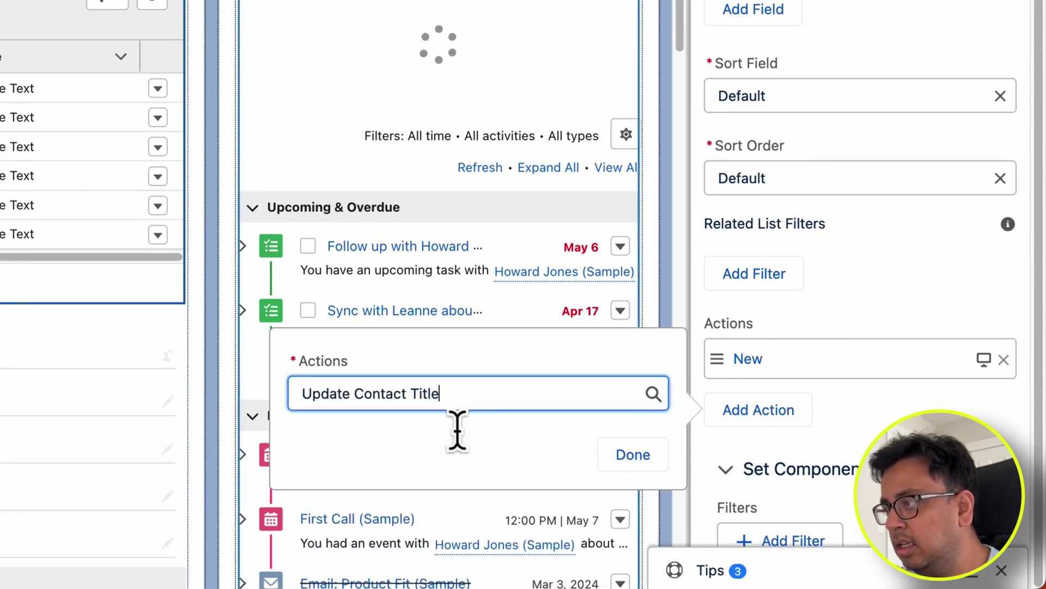
click(635, 456)
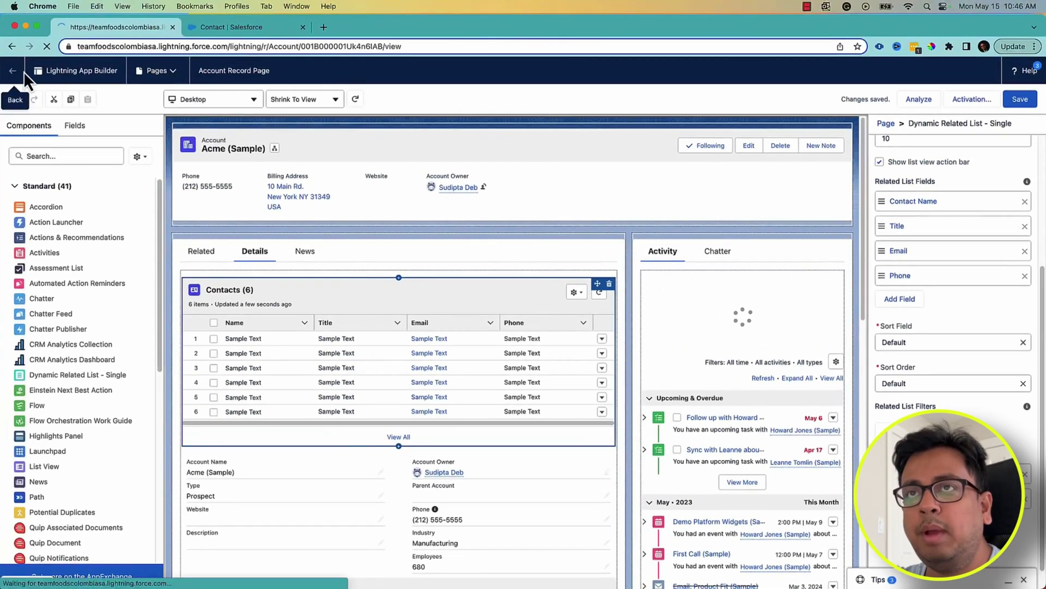
key(super+r)
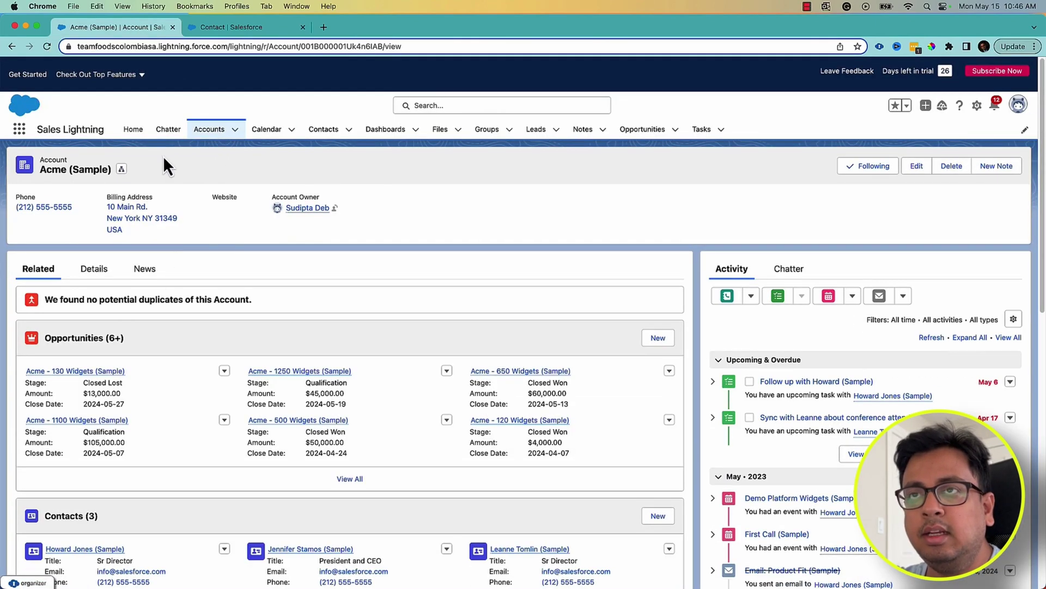
Step: On the Details tab, select Contacts rows 1 and 3 and launch Update Contact Title
click(94, 269)
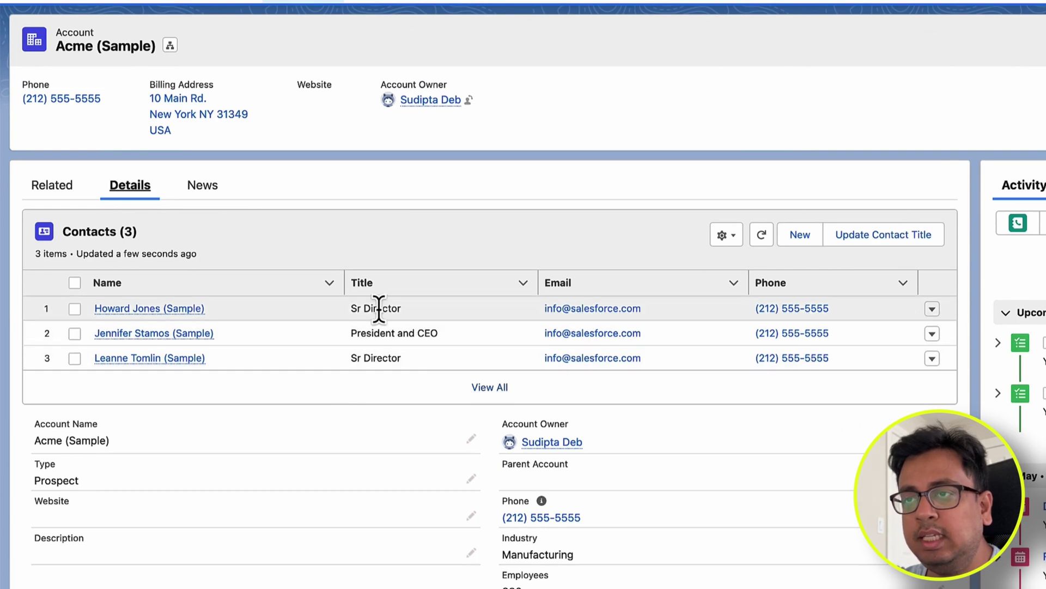
click(75, 310)
click(77, 361)
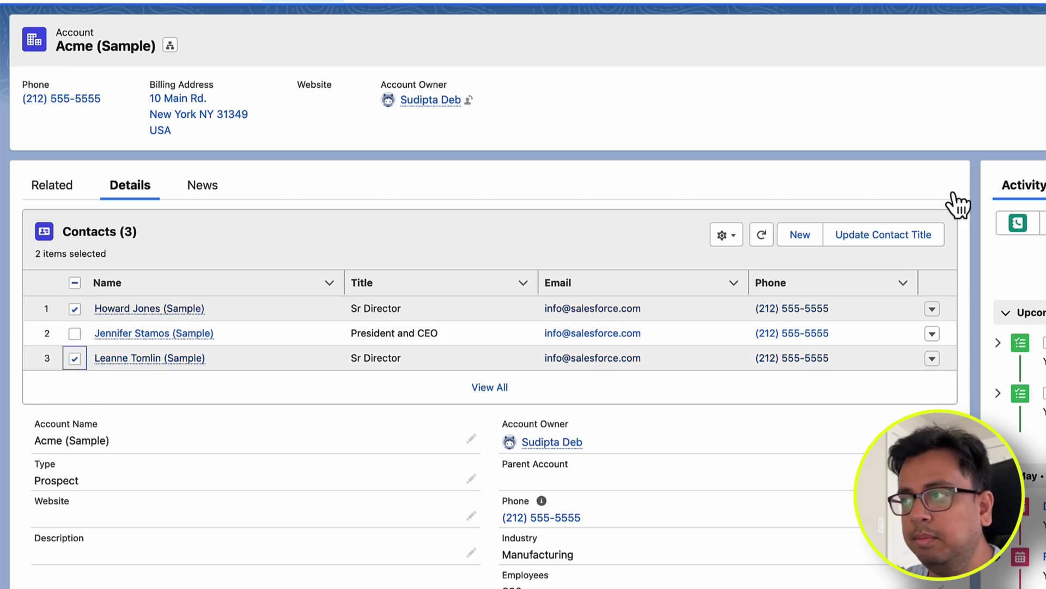
click(903, 237)
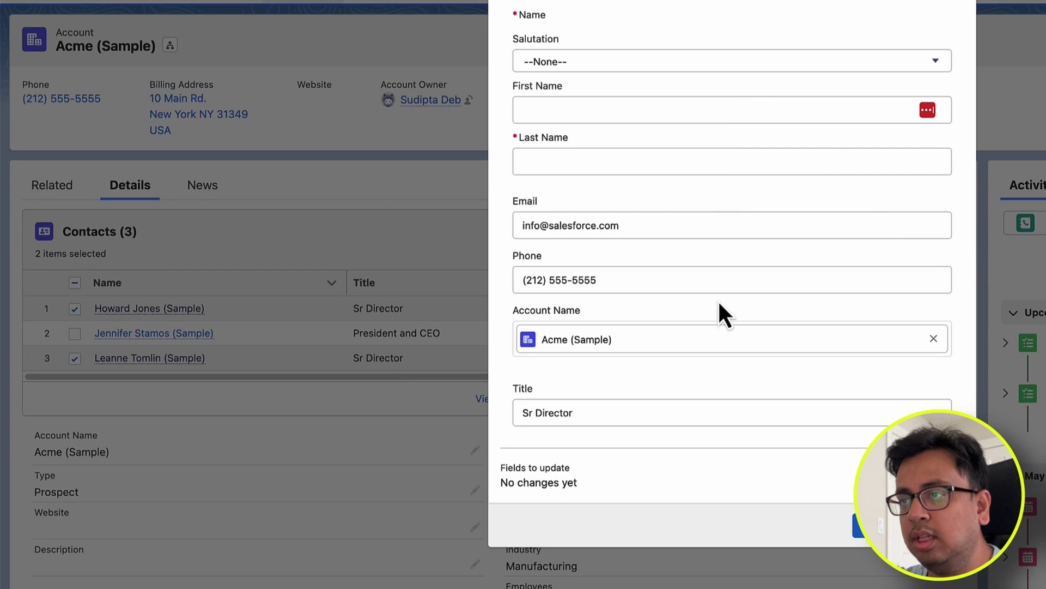
Step: Replace the title Sr Director with 'Associate Director' for both selected contacts and confirm
click(607, 410)
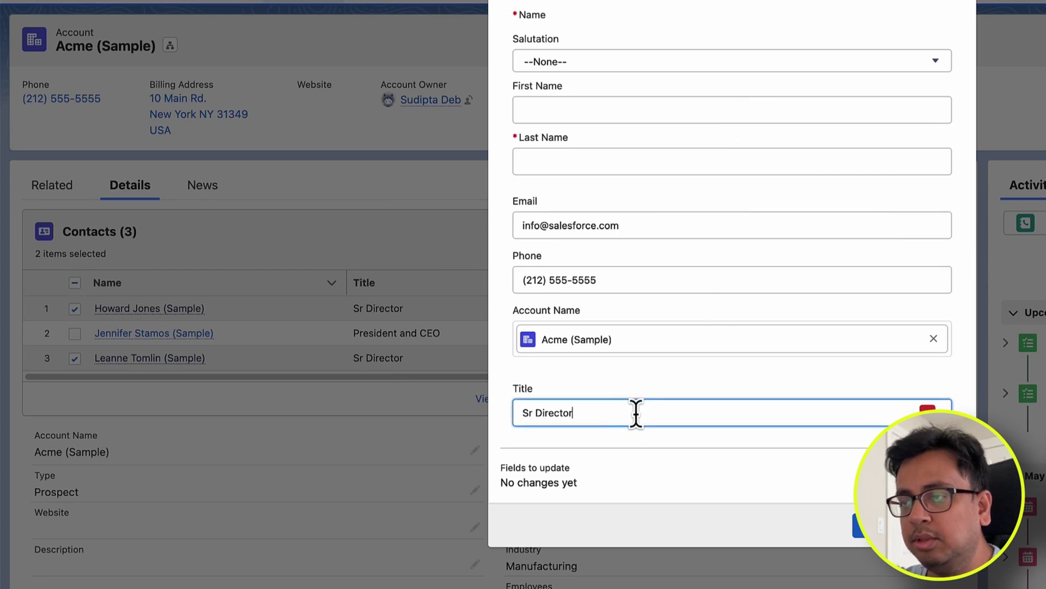
drag(594, 411, 471, 424)
key(BackSpace)
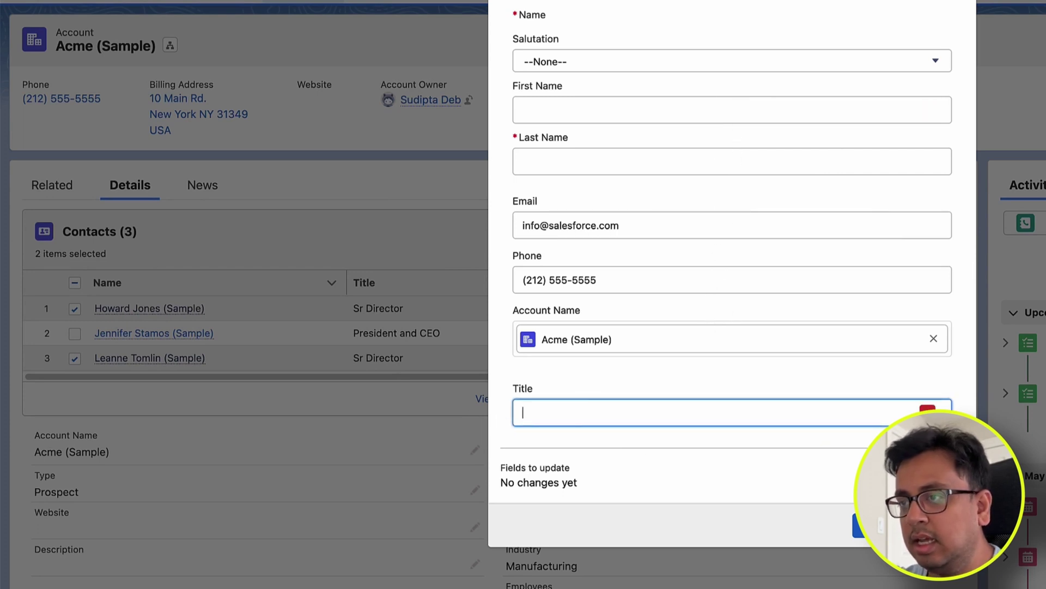
text(Associate)
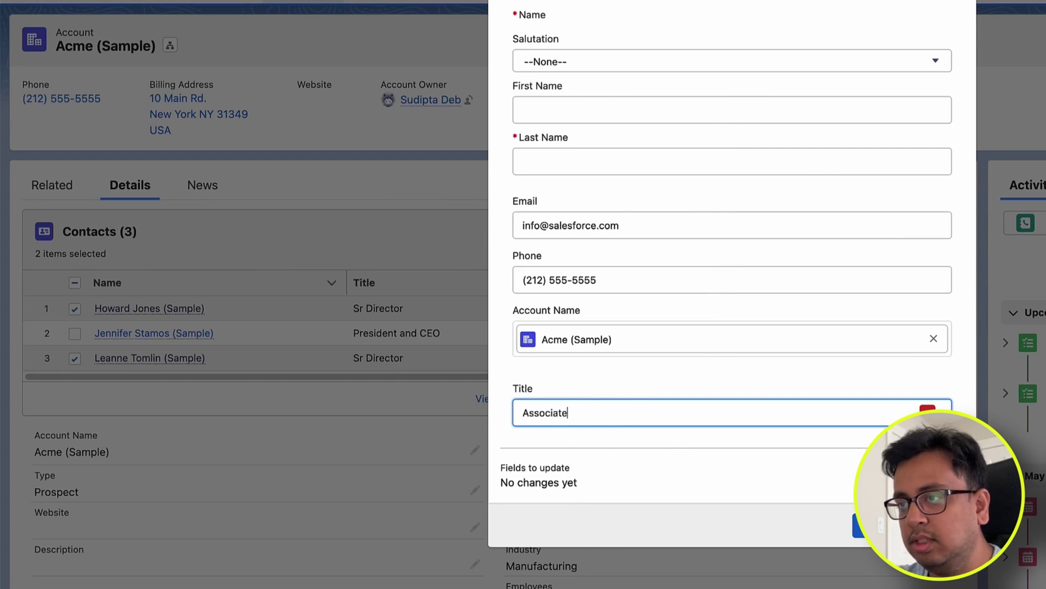
text( Dor)
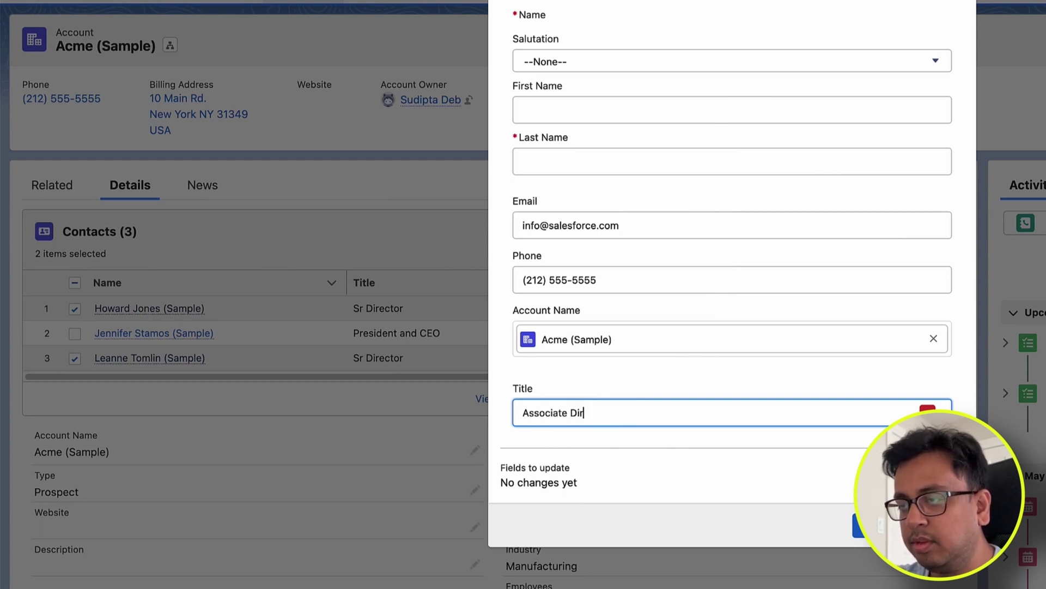
text(ector)
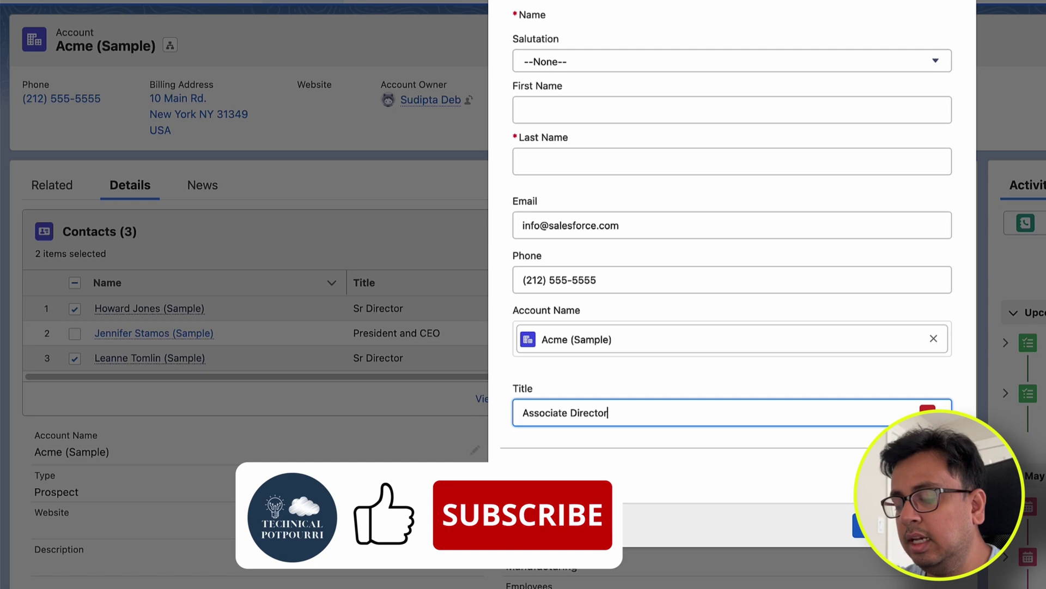
key(Return)
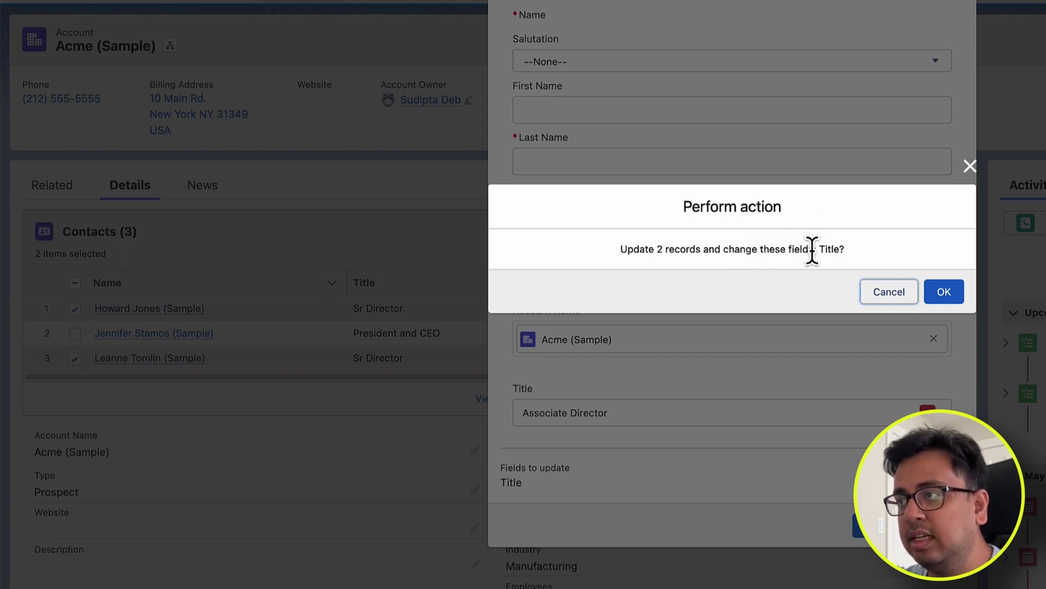
click(954, 292)
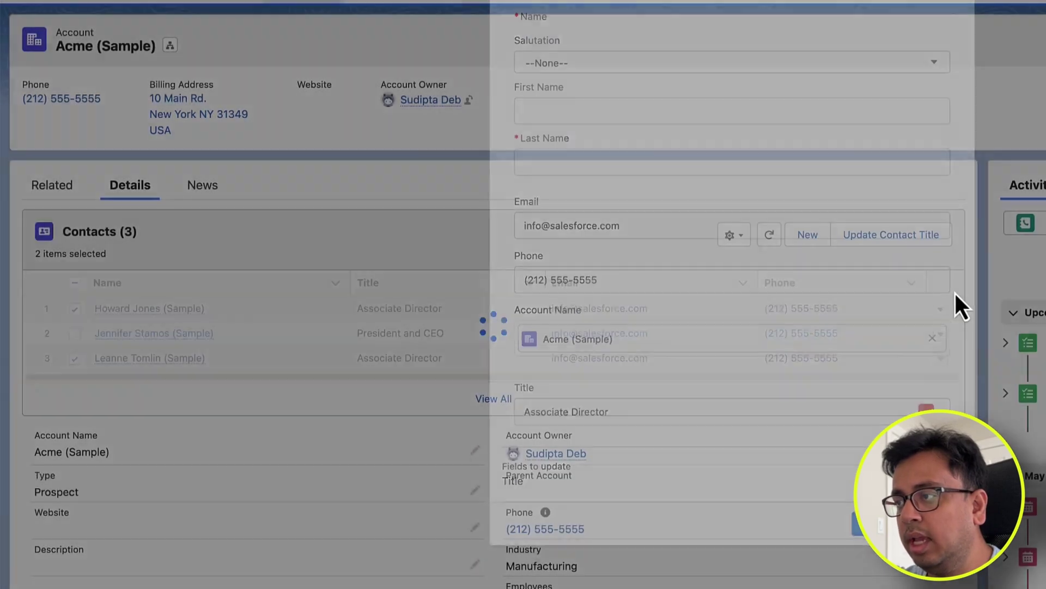